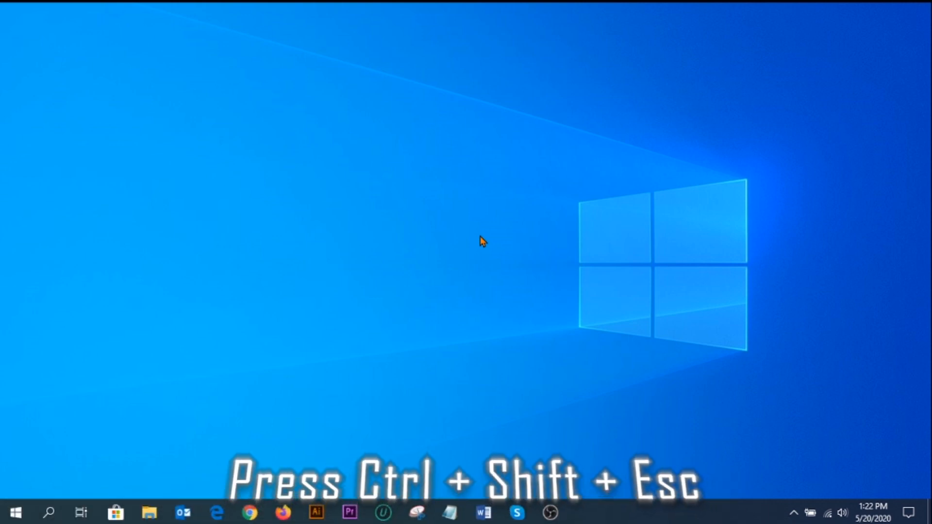
# Open Task Manager and show the list of programs that run at startup.
pyautogui.hotkey('ctrl', 'shift', 'Escape')
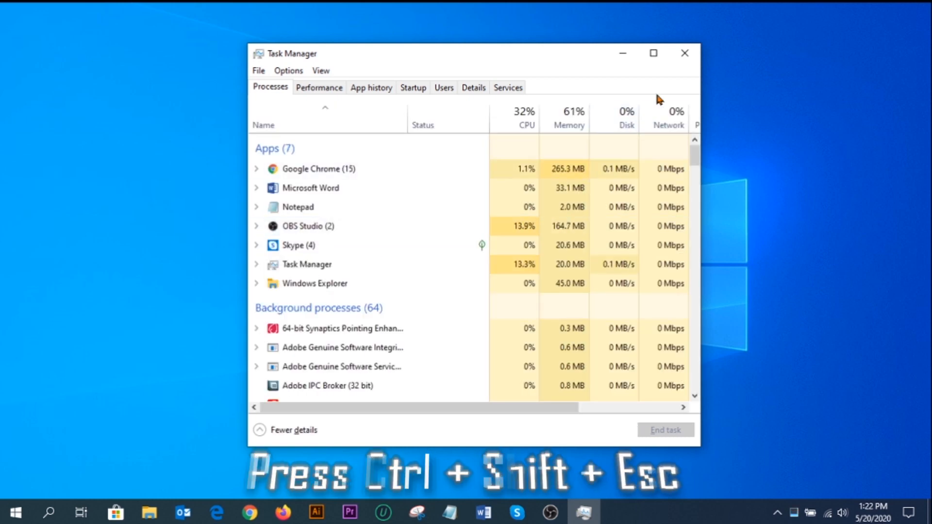
pyautogui.click(685, 54)
pyautogui.rightClick(671, 514)
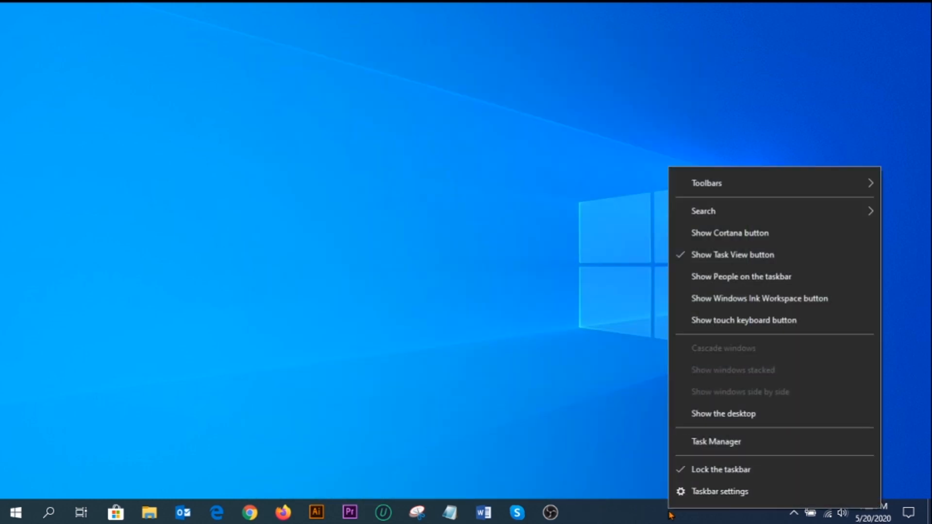
pyautogui.click(751, 443)
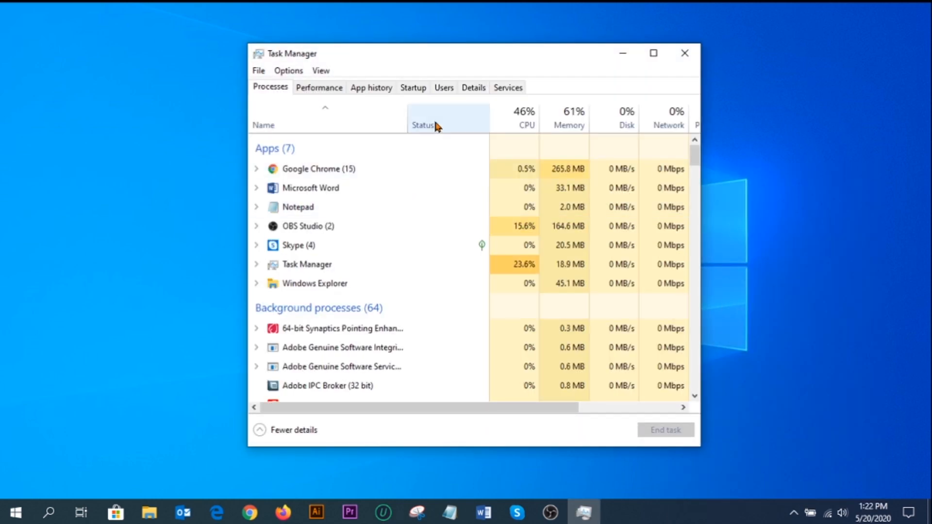
pyautogui.click(412, 92)
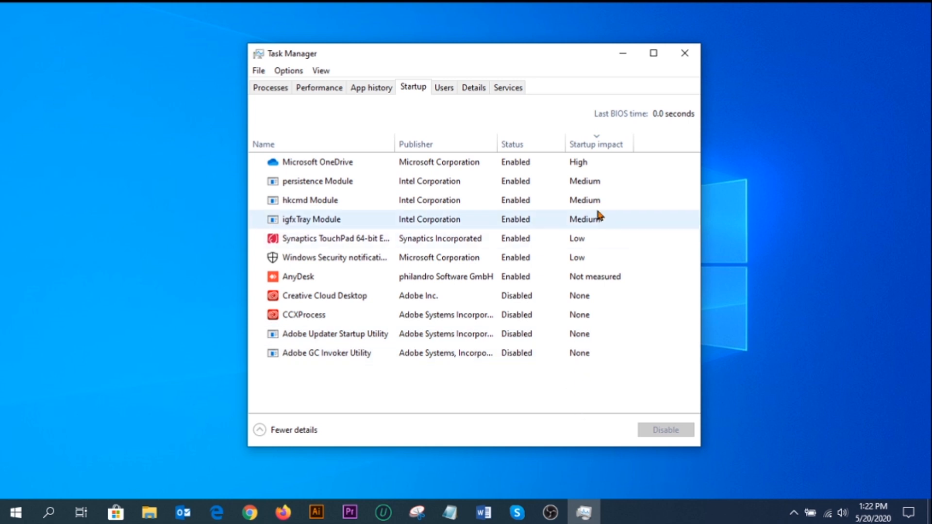
# Sort the startup programs by startup impact, highest first, and disable Microsoft OneDrive.
pyautogui.click(597, 144)
pyautogui.click(597, 144)
pyautogui.click(596, 144)
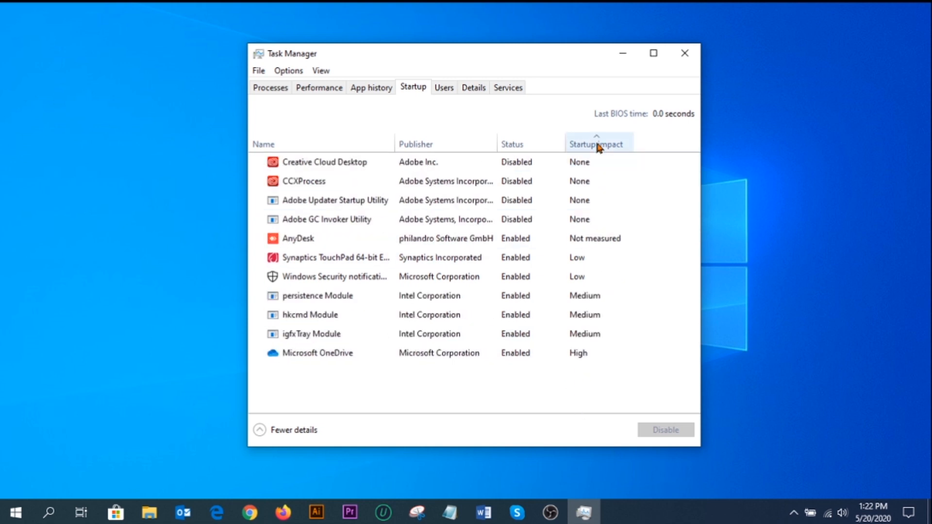
pyautogui.click(597, 144)
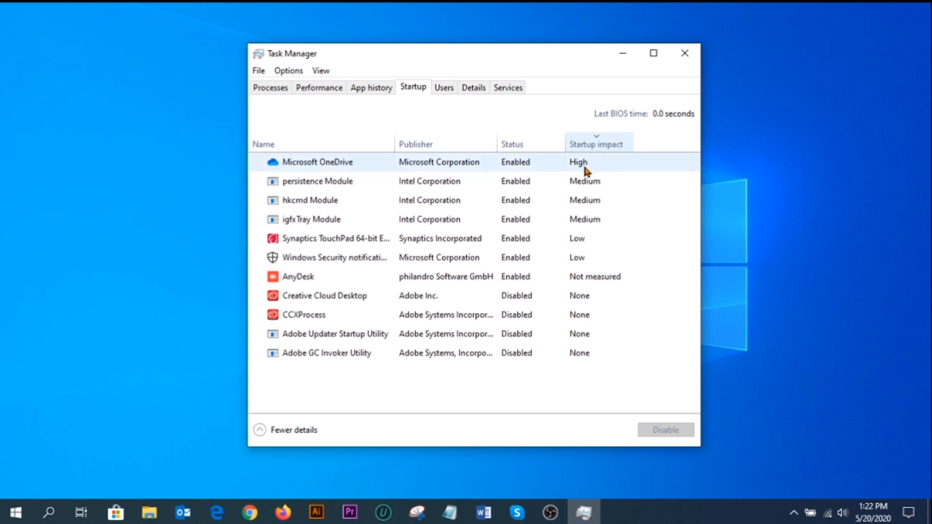
pyautogui.rightClick(340, 166)
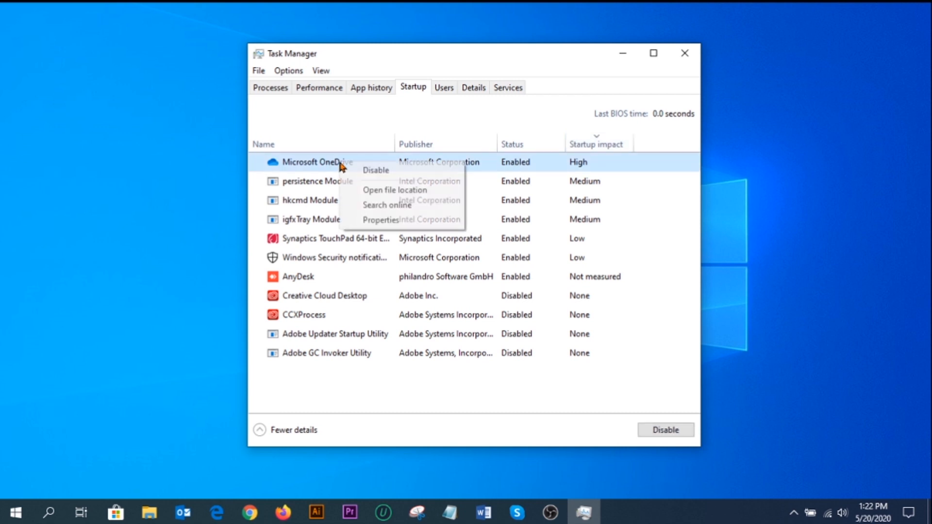
pyautogui.click(421, 171)
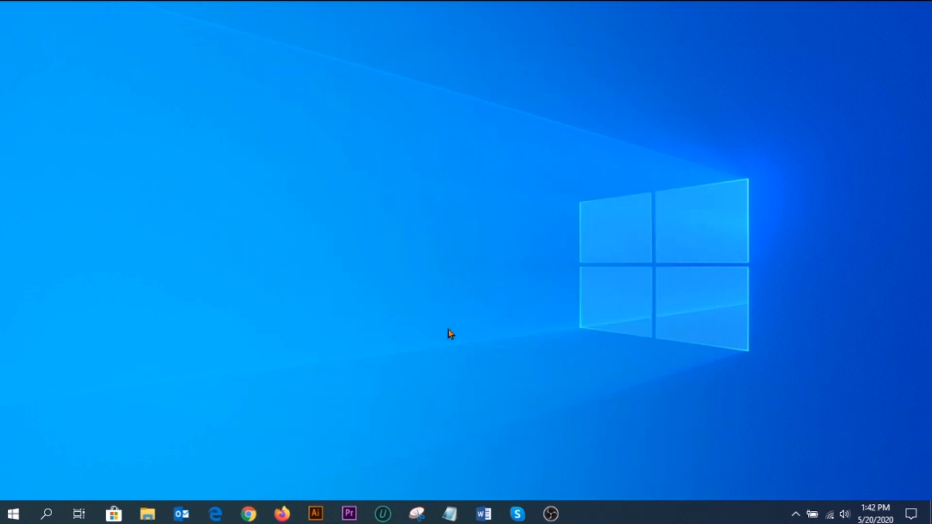
# Search Windows for "advanced system settings", open it and bring up the Performance settings.
pyautogui.click(47, 514)
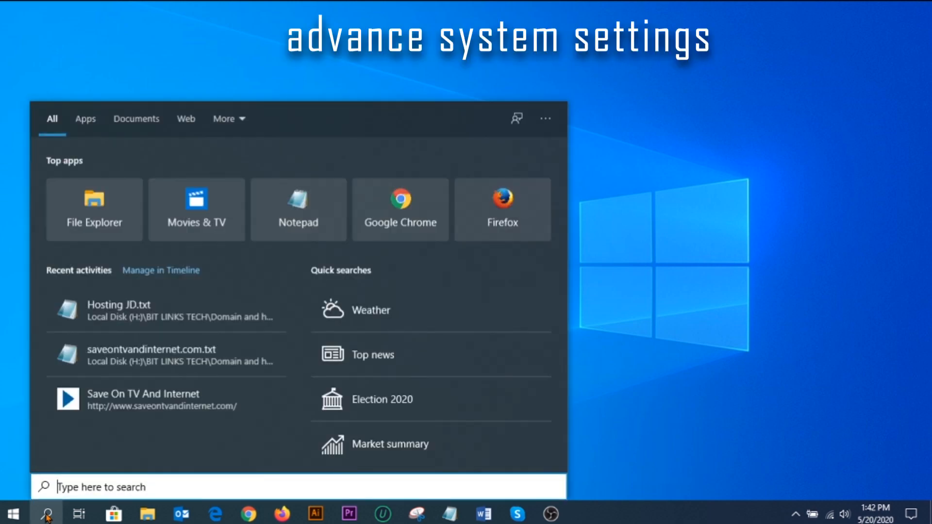
pyautogui.write('advanced system settings')
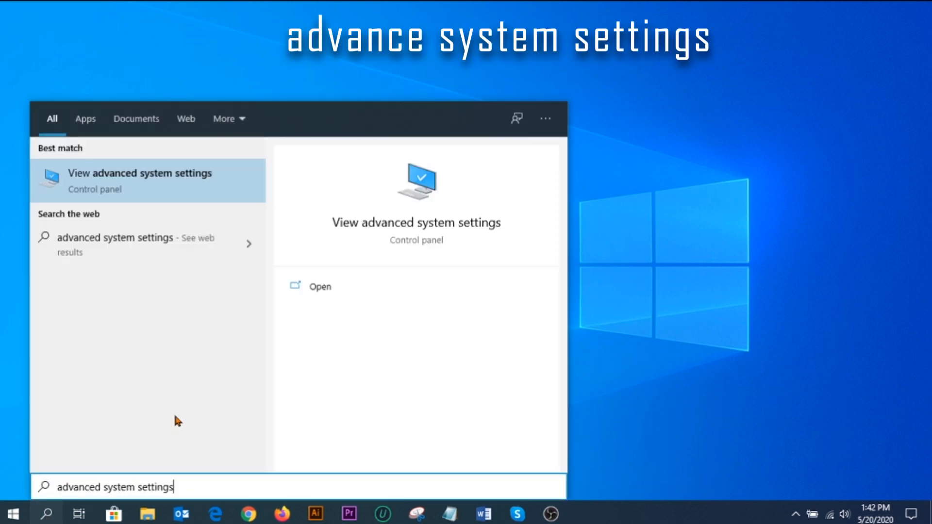
pyautogui.press('Return')
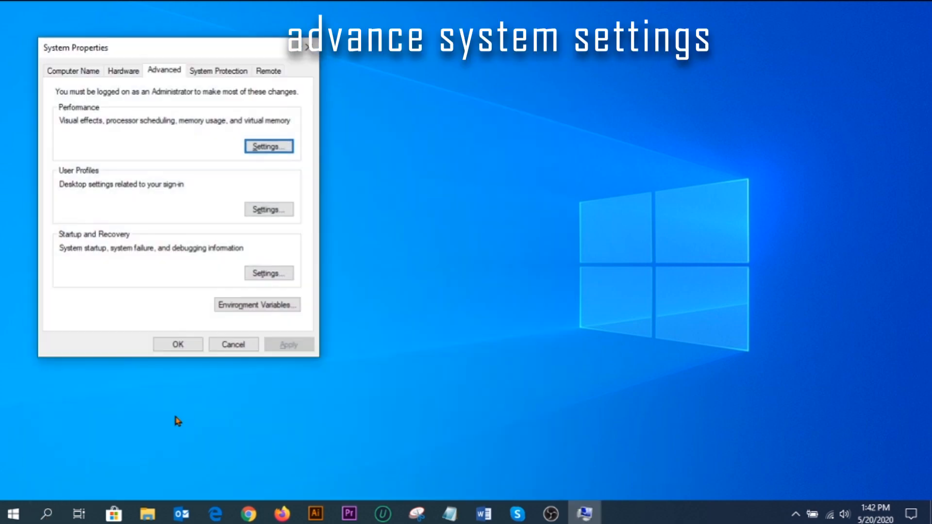
pyautogui.moveTo(182, 49); pyautogui.dragTo(512, 101)
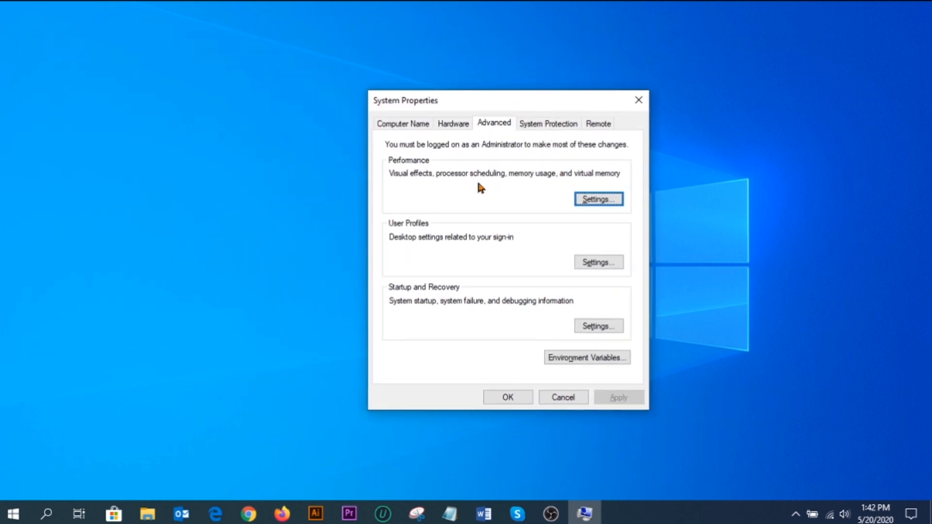
pyautogui.click(593, 201)
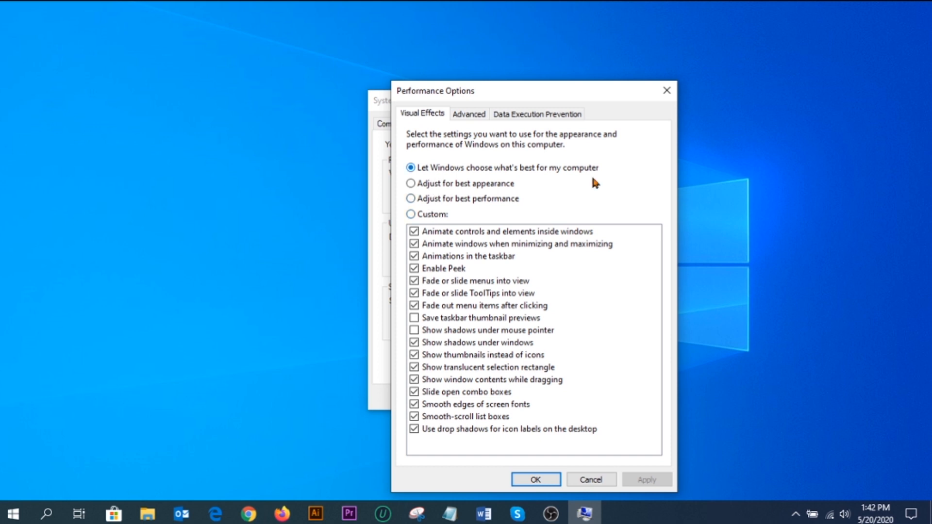
# Starting from best appearance, choose Custom visual effects and disable control and taskbar animations, Peek, and fading or sliding of menus and ToolTips.
pyautogui.click(432, 202)
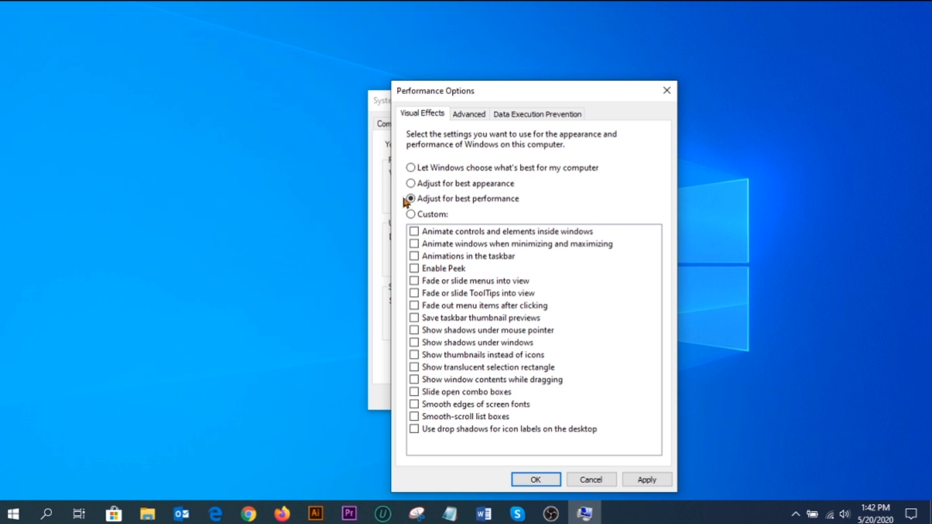
pyautogui.click(411, 183)
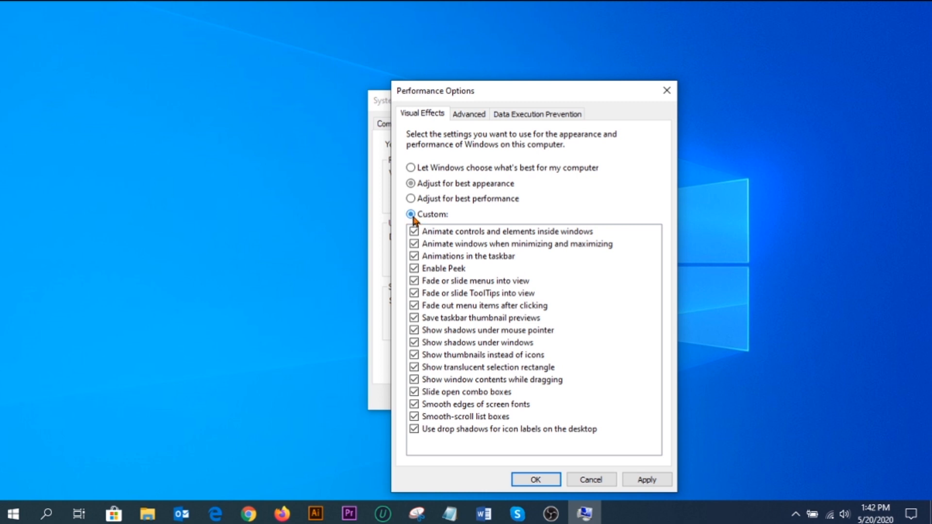
pyautogui.click(413, 282)
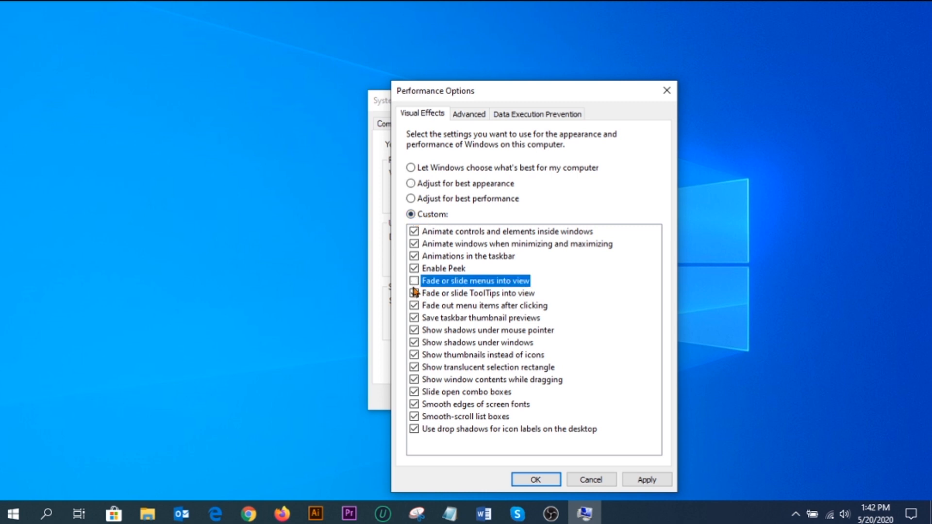
pyautogui.click(414, 268)
pyautogui.click(414, 256)
pyautogui.click(414, 232)
pyautogui.click(413, 294)
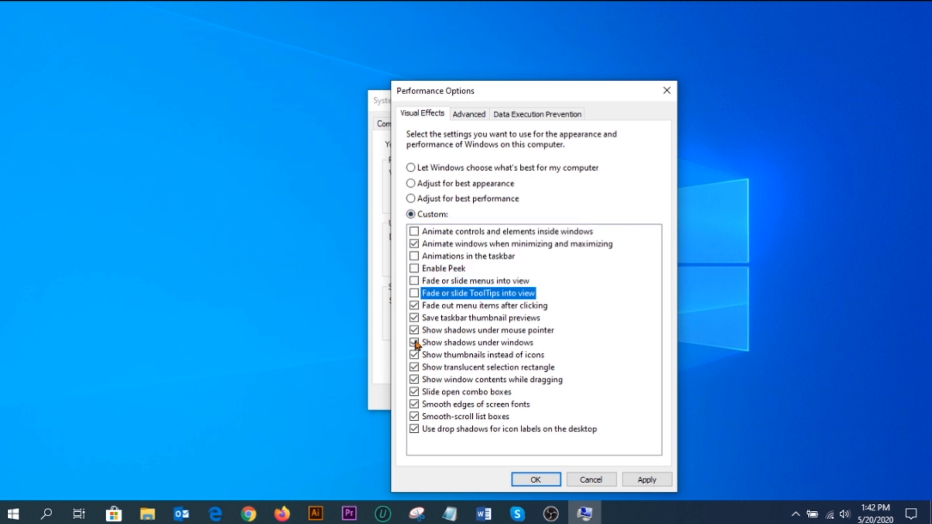
# Disable shadows under windows and window contents while dragging, then apply the visual effects and close Performance Options and System Properties.
pyautogui.click(414, 343)
pyautogui.click(414, 379)
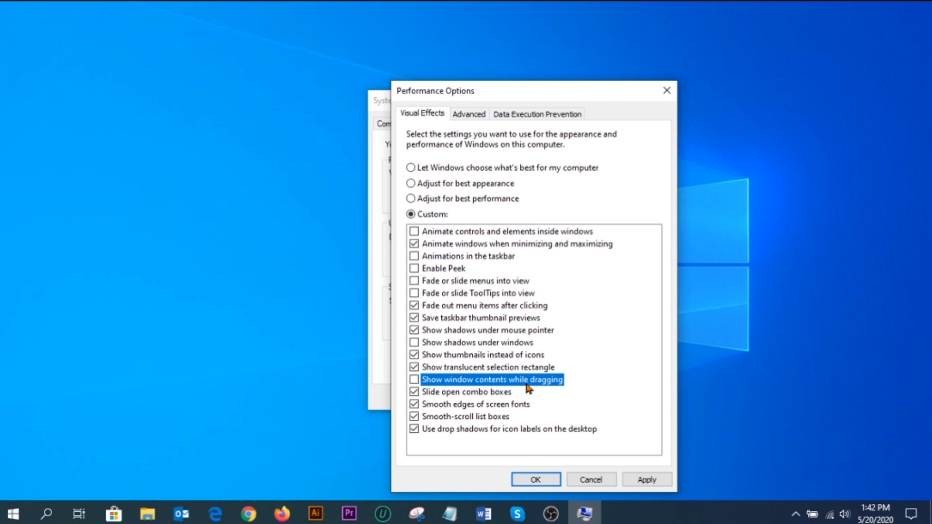
pyautogui.click(643, 481)
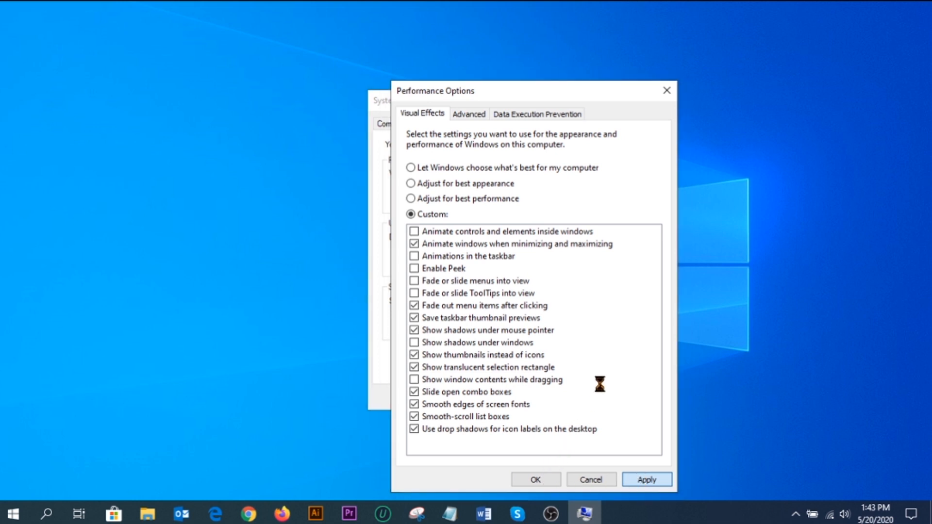
pyautogui.click(536, 480)
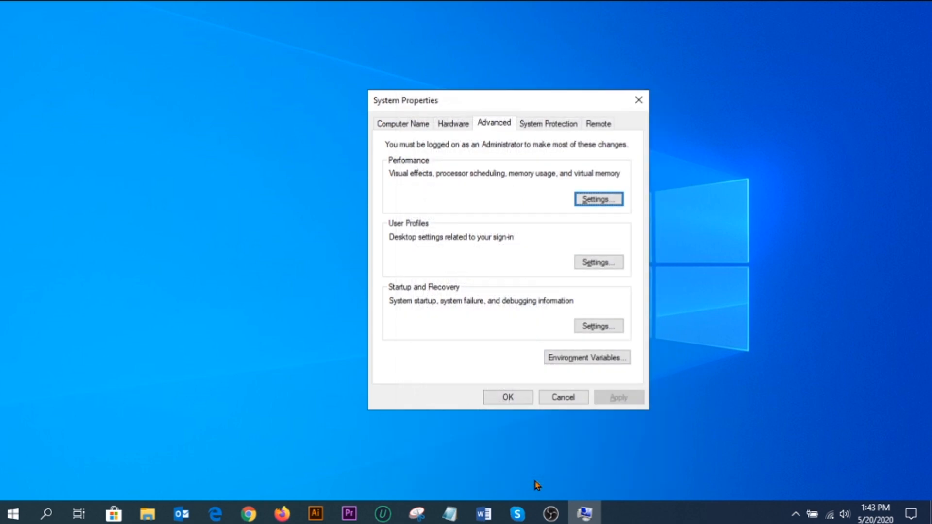
pyautogui.click(508, 397)
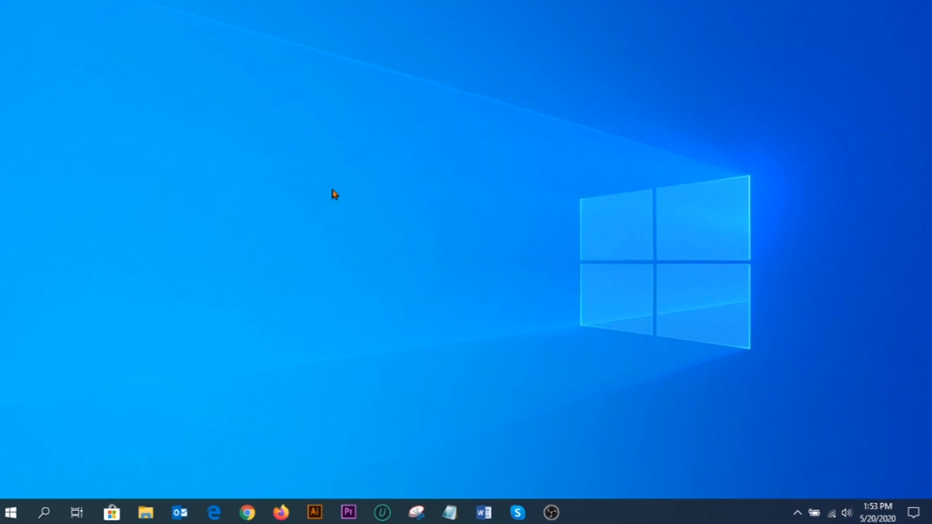
# Search Windows for "Notifications & actions settings" and open that settings page.
pyautogui.click(44, 512)
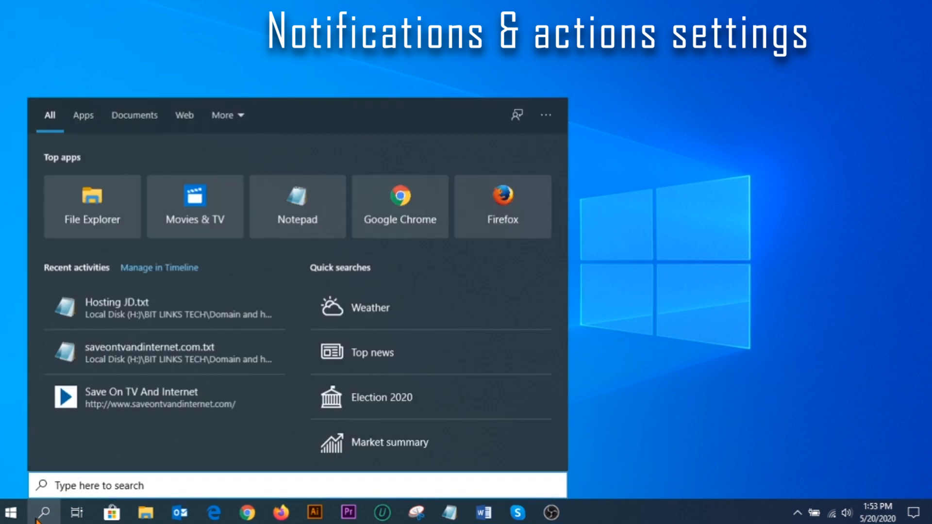
pyautogui.write('Notifications & actions settings')
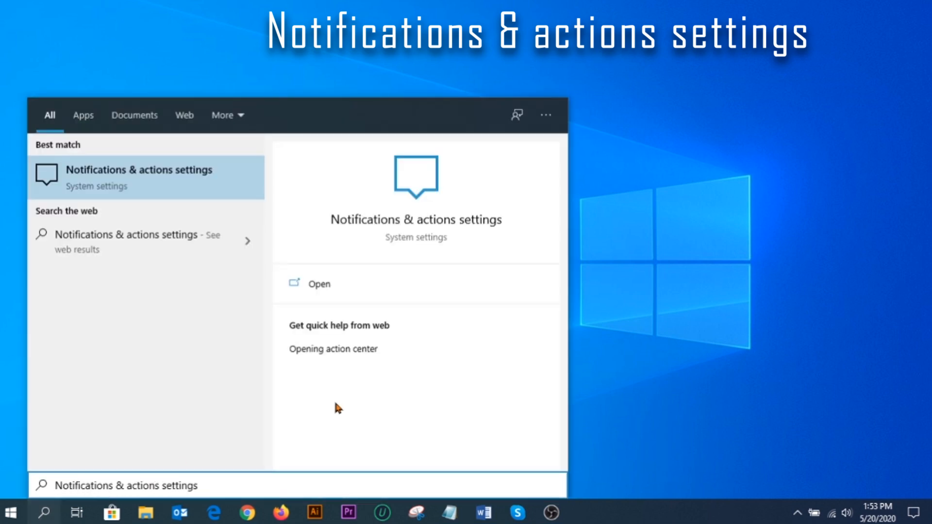
pyautogui.press('Return')
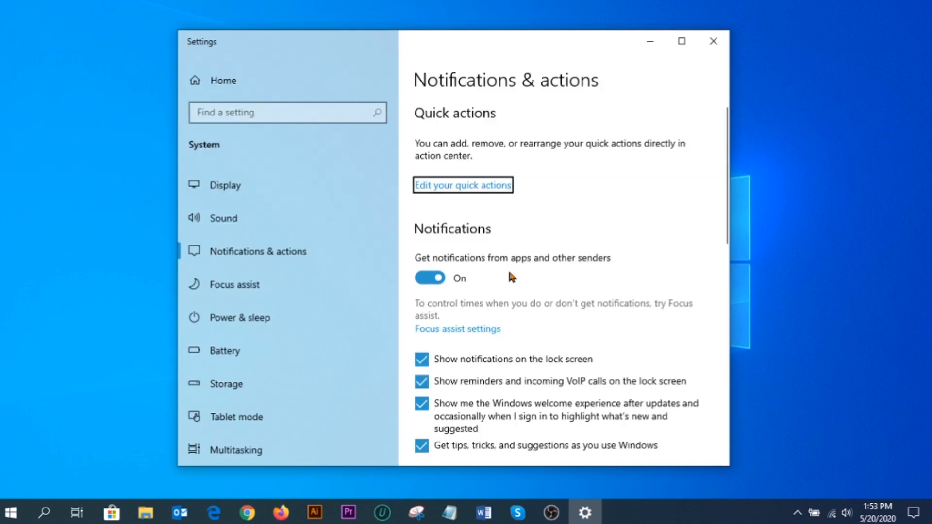
# Turn off lock-screen notifications, lock-screen reminders and VoIP calls, the Windows welcome experience, and tips, tricks and suggestions.
pyautogui.scroll(-10, 508, 272)
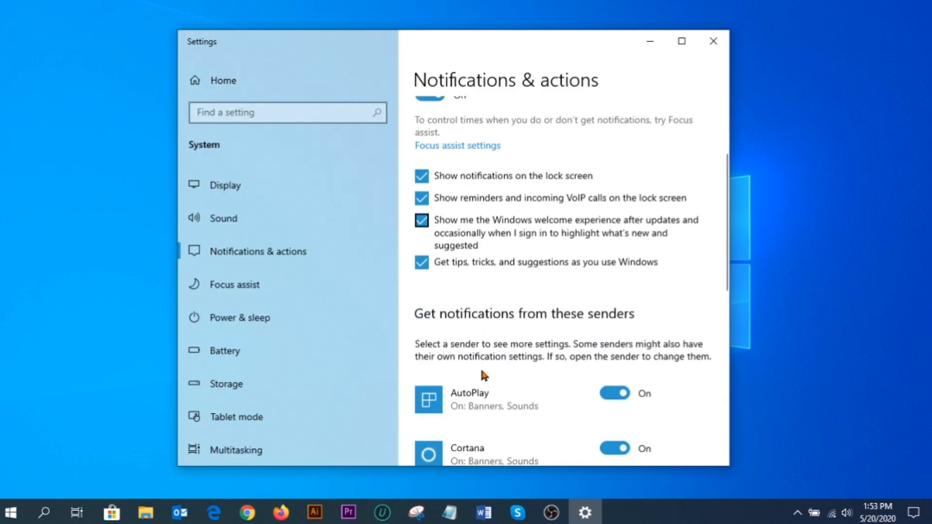
pyautogui.scroll(5, 538, 376)
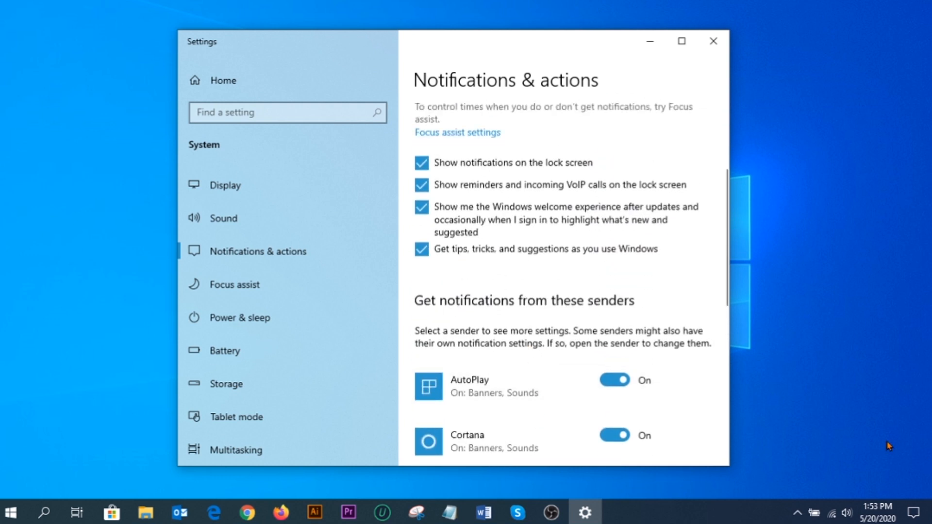
pyautogui.click(422, 250)
pyautogui.click(417, 167)
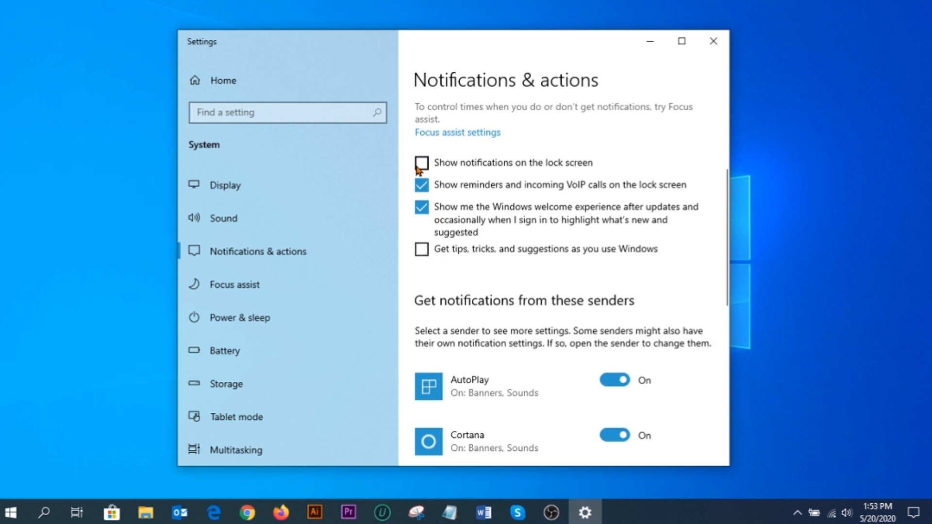
pyautogui.click(422, 208)
pyautogui.click(422, 185)
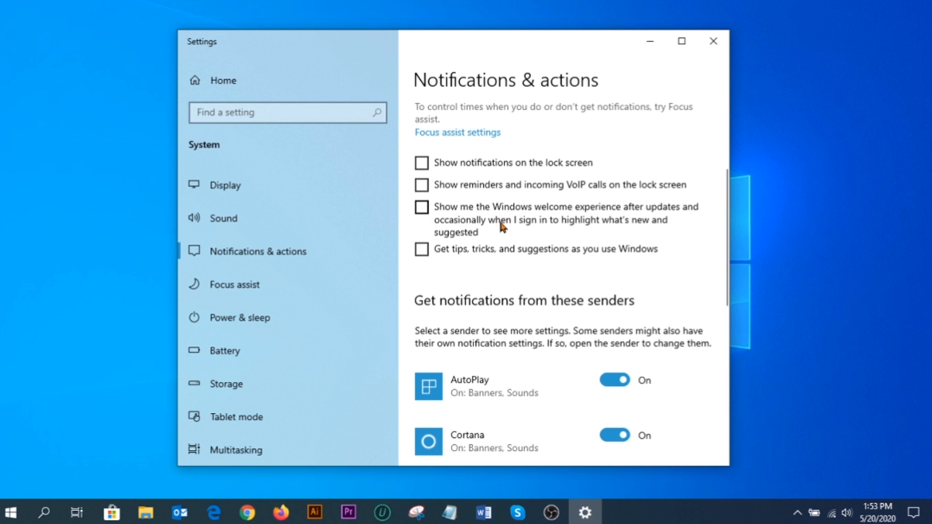
# Turn off notifications from apps and other senders and look through the sender list.
pyautogui.scroll(3, 500, 228)
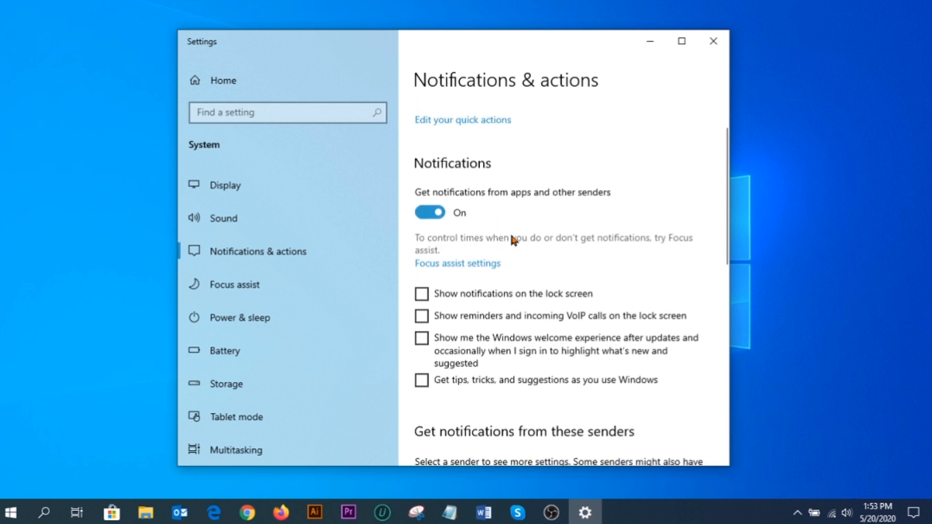
pyautogui.click(434, 214)
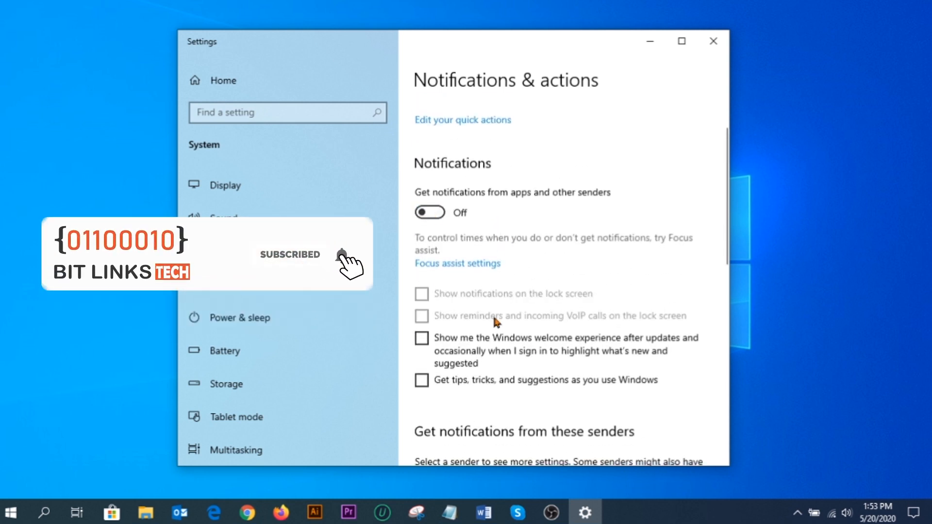
pyautogui.scroll(-5, 543, 348)
pyautogui.scroll(-5, 578, 350)
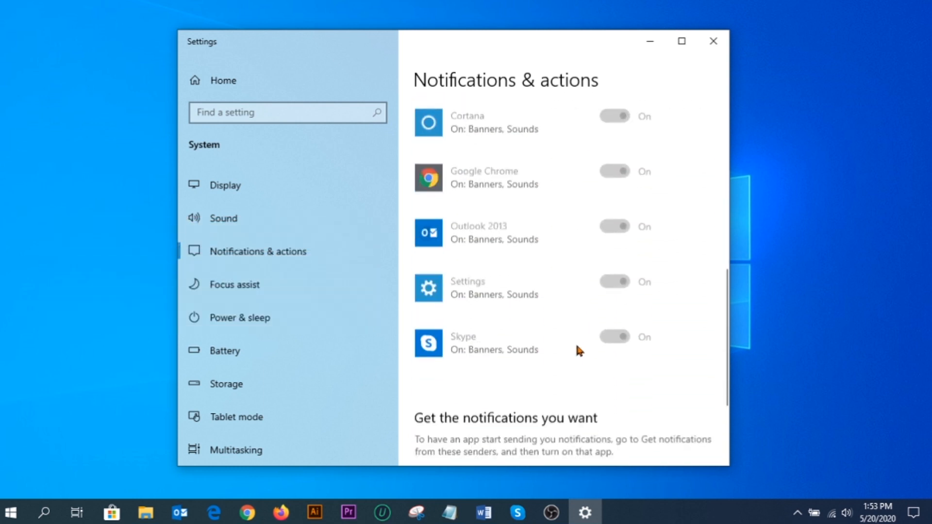
pyautogui.scroll(3, 579, 351)
pyautogui.scroll(5, 576, 343)
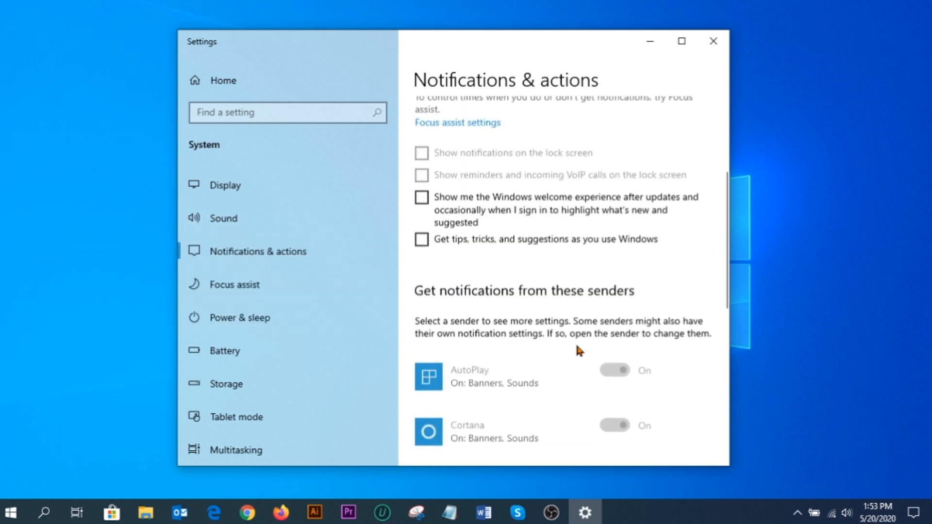
# Turn back on notifications from apps and senders, lock-screen notifications, lock-screen reminders and VoIP calls, the Windows welcome experience, and tips and suggestions.
pyautogui.click(421, 207)
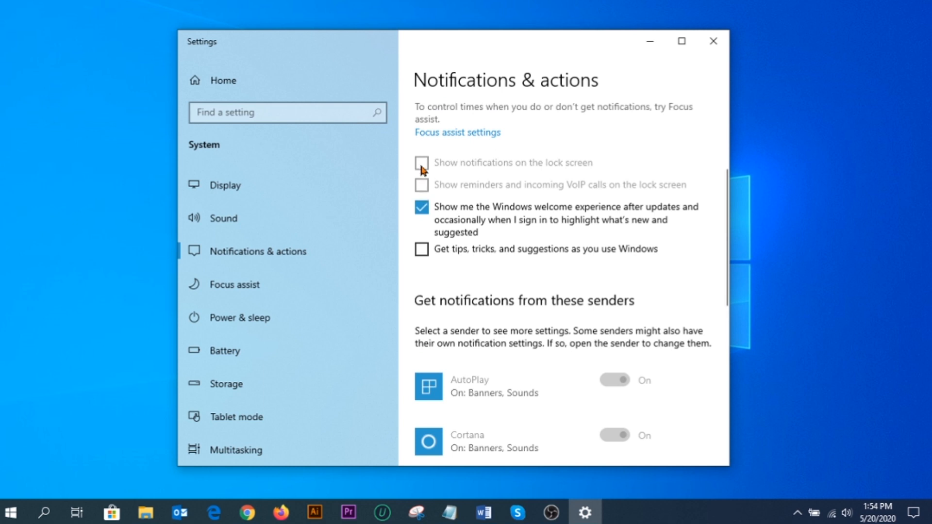
pyautogui.scroll(4, 427, 243)
pyautogui.click(430, 276)
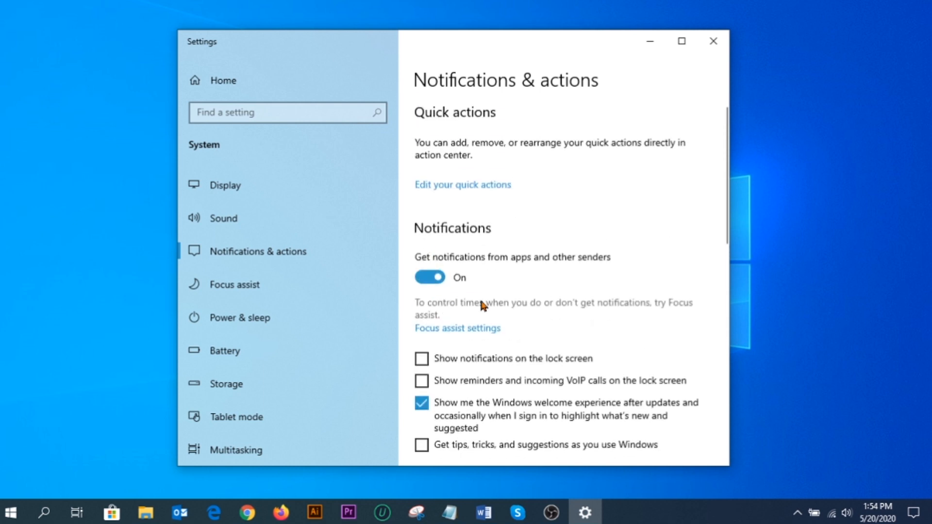
pyautogui.scroll(-3, 481, 306)
pyautogui.click(421, 314)
pyautogui.click(422, 250)
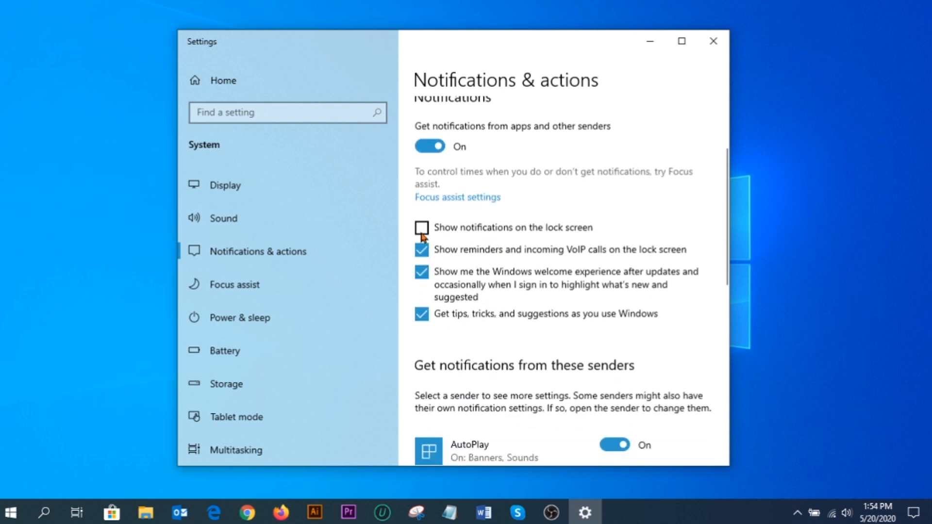
pyautogui.click(421, 227)
pyautogui.click(422, 314)
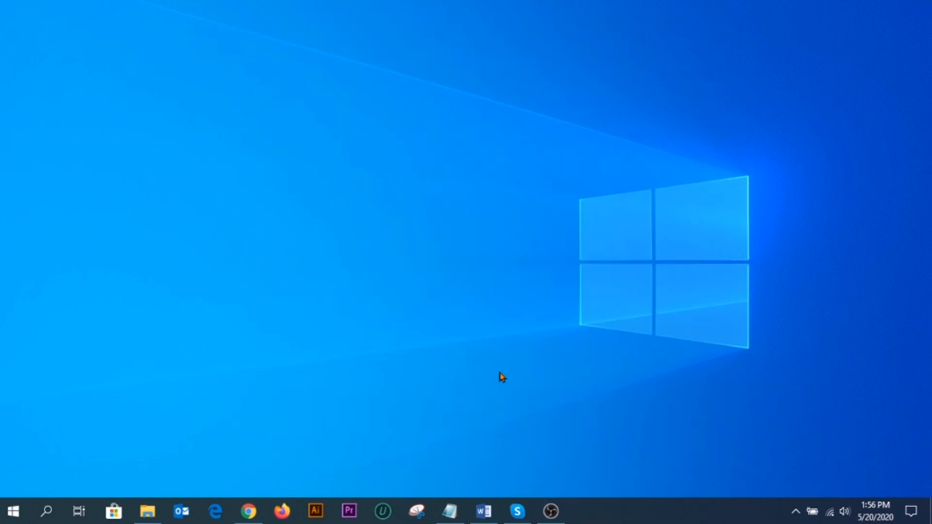
# Search Windows for "run", open the Run dialog and move it to the middle of the desktop.
pyautogui.press('super')
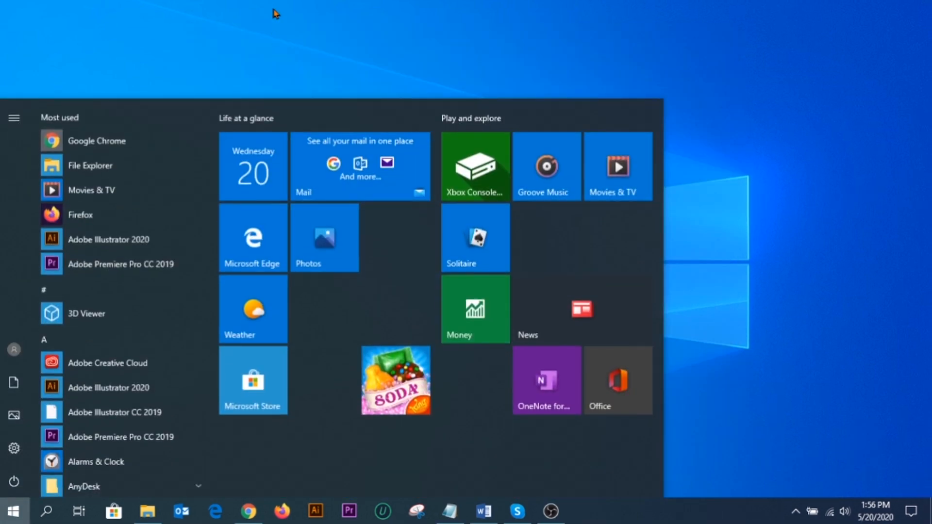
pyautogui.click(355, 59)
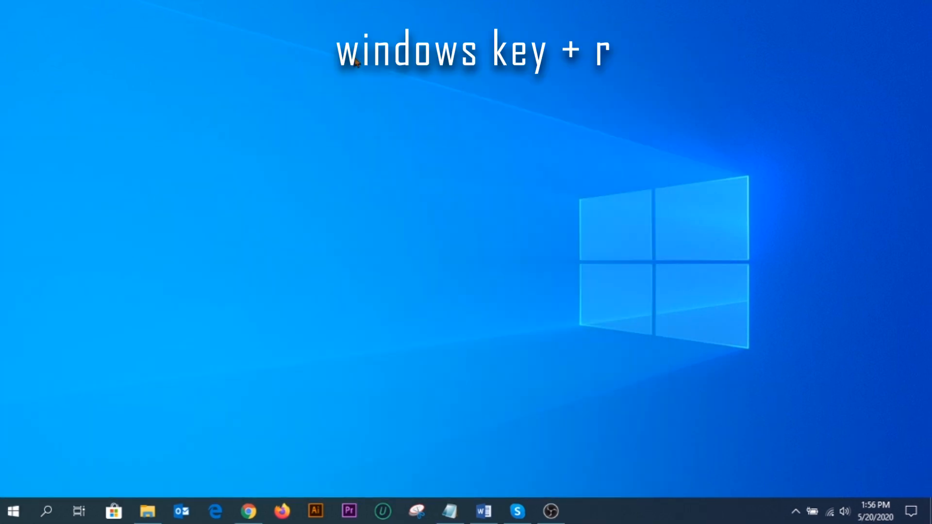
pyautogui.press('super+r')
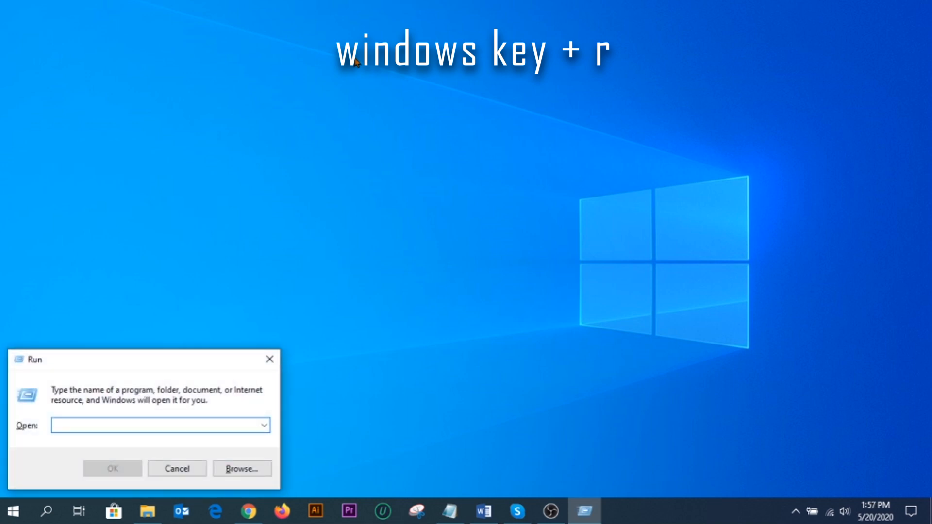
pyautogui.click(46, 511)
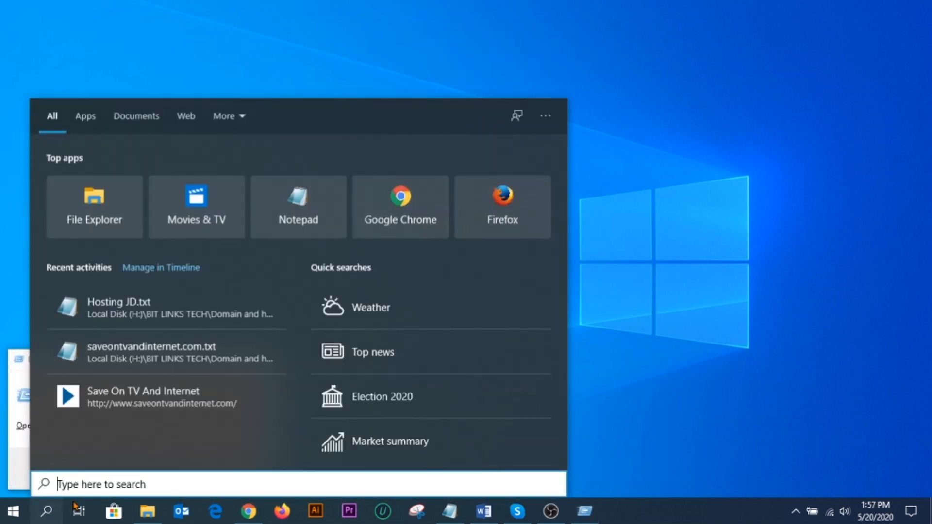
pyautogui.write('run')
pyautogui.press('Return')
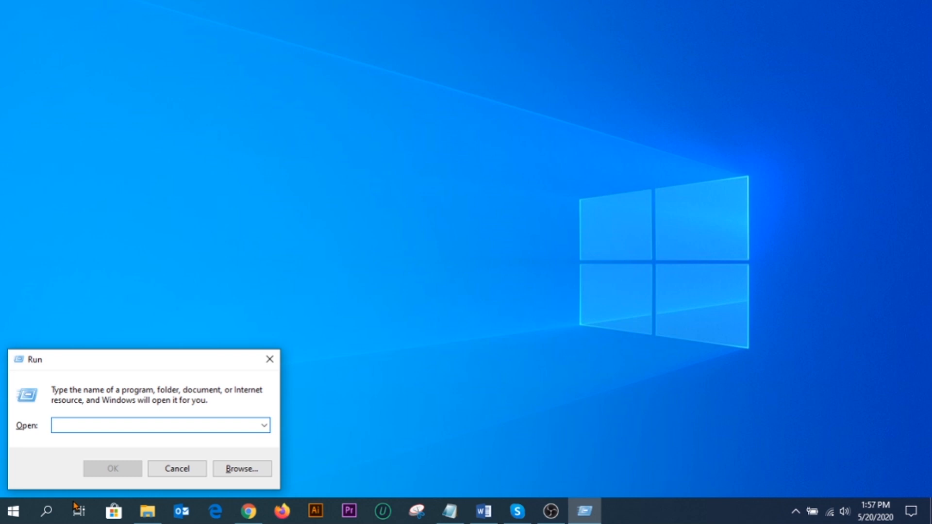
pyautogui.moveTo(111, 357); pyautogui.dragTo(431, 186)
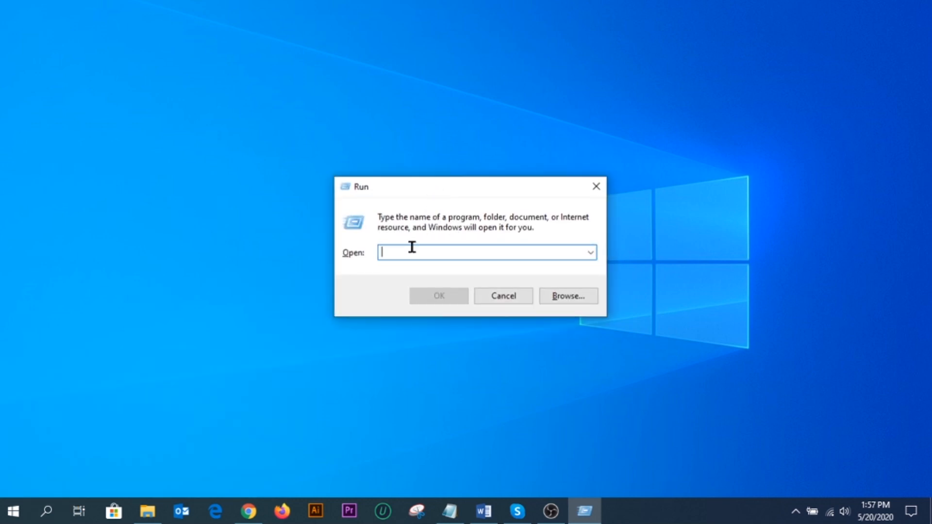
# Run %temp% to open the user's Temp folder and look through its contents.
pyautogui.write('%temp')
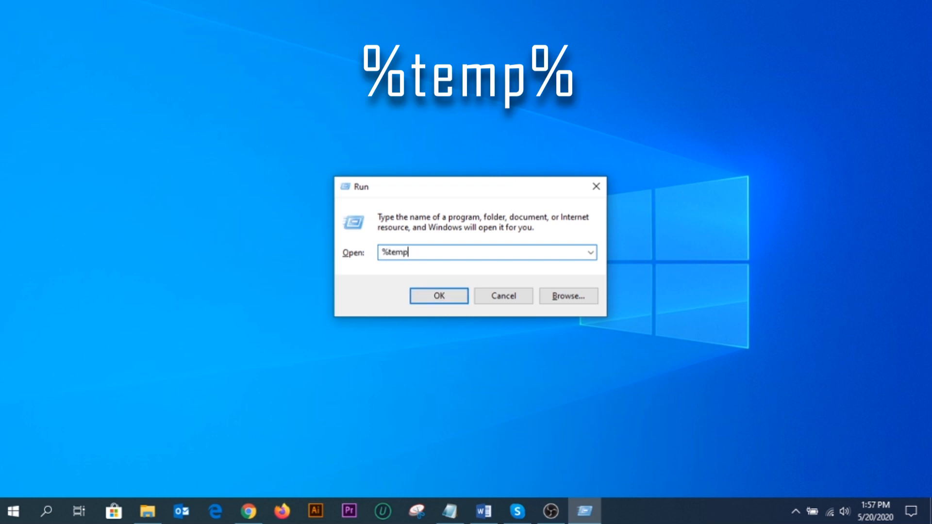
pyautogui.write('%')
pyautogui.press('Return')
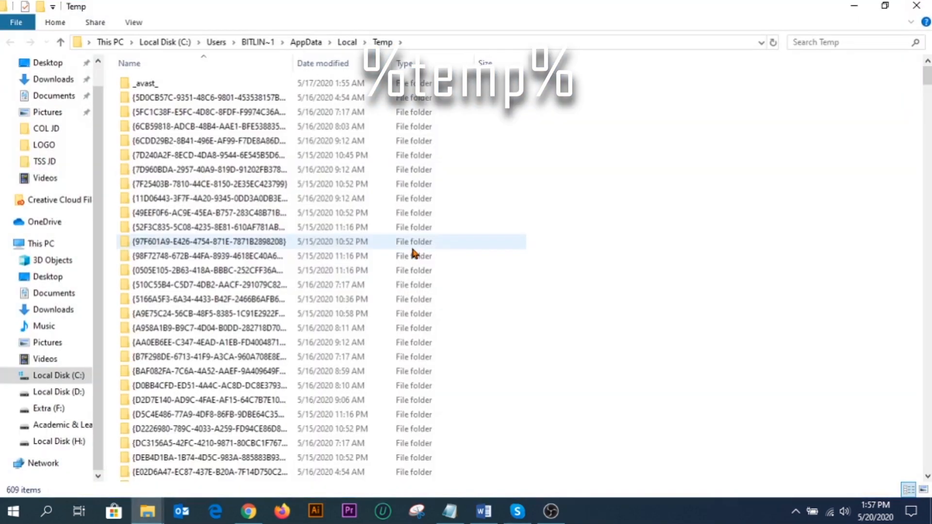
pyautogui.scroll(-3, 294, 269)
pyautogui.scroll(-15, 293, 270)
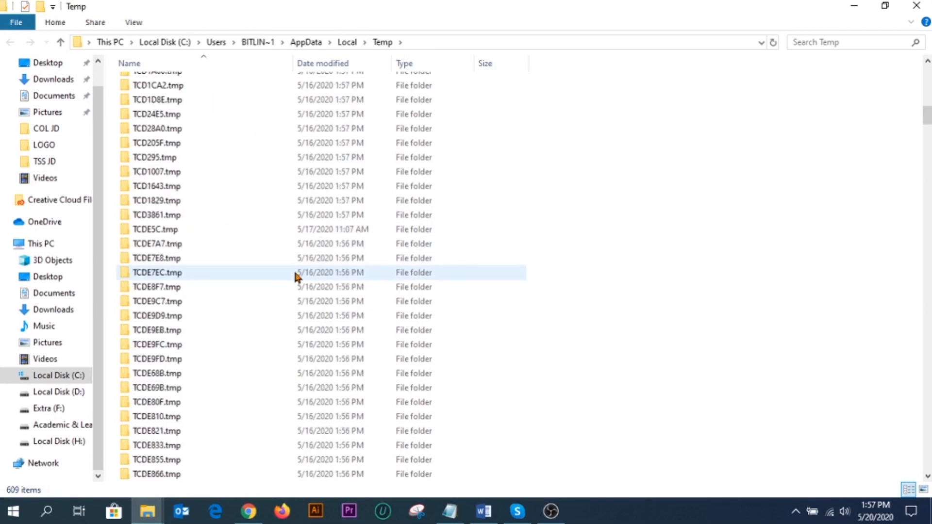
pyautogui.scroll(15, 294, 270)
pyautogui.scroll(3, 293, 269)
# Select all items in the user's Temp folder and delete them.
pyautogui.click(242, 272)
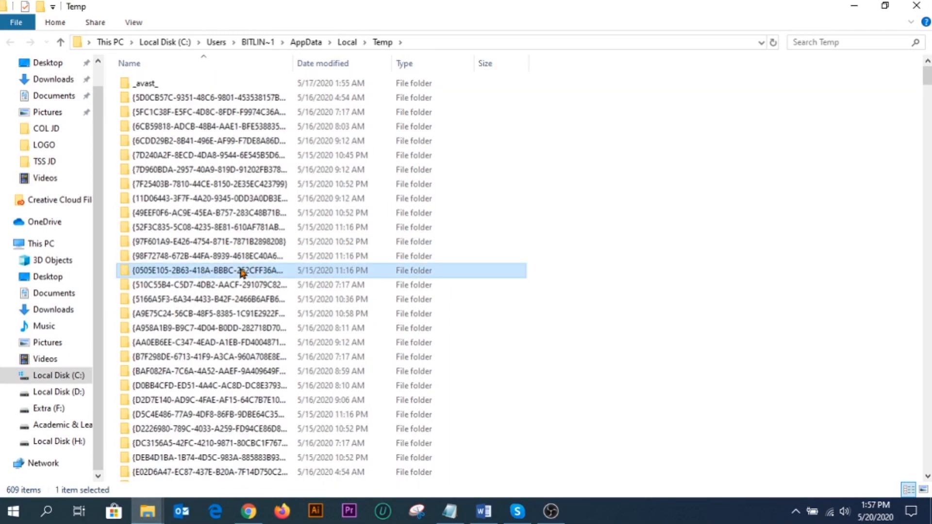
pyautogui.moveTo(587, 91); pyautogui.dragTo(233, 395)
pyautogui.moveTo(610, 144); pyautogui.dragTo(342, 398)
pyautogui.click(242, 332)
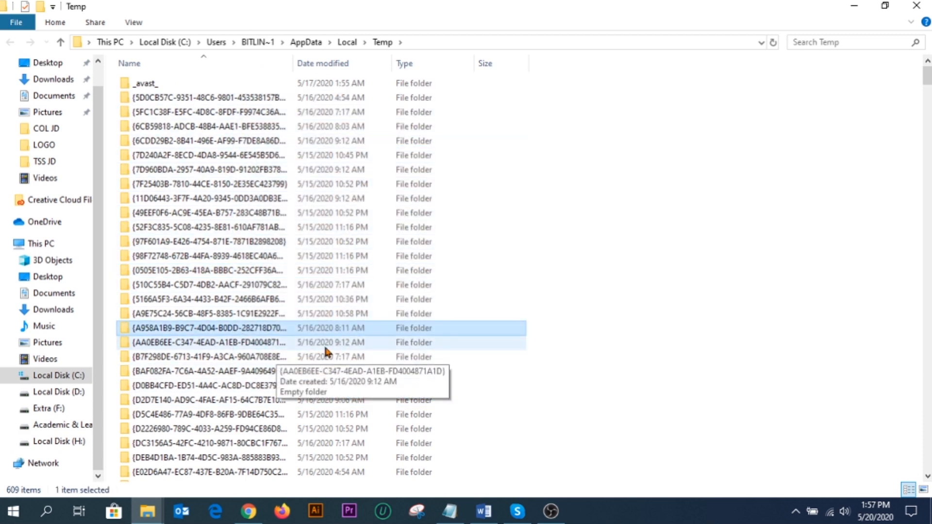
pyautogui.hotkey('ctrl', 'a')
pyautogui.moveTo(928, 80); pyautogui.dragTo(928, 144)
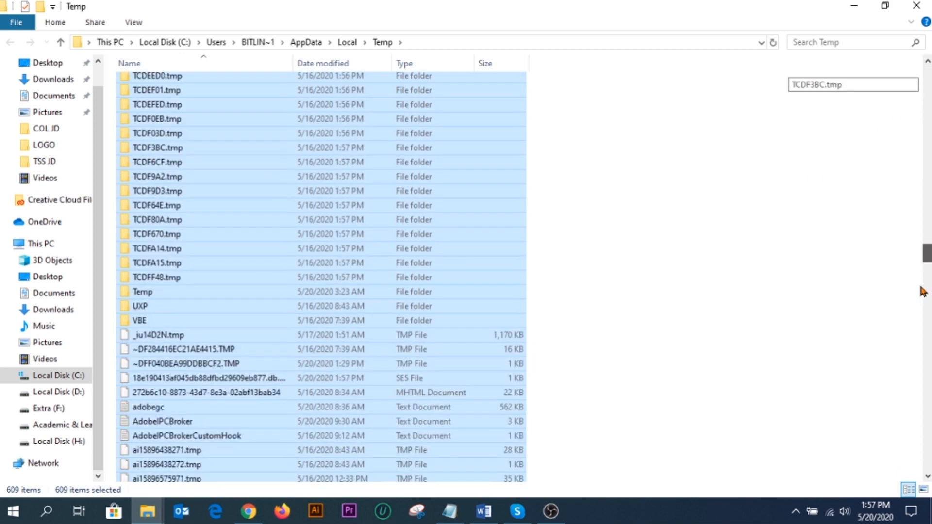
pyautogui.rightClick(342, 264)
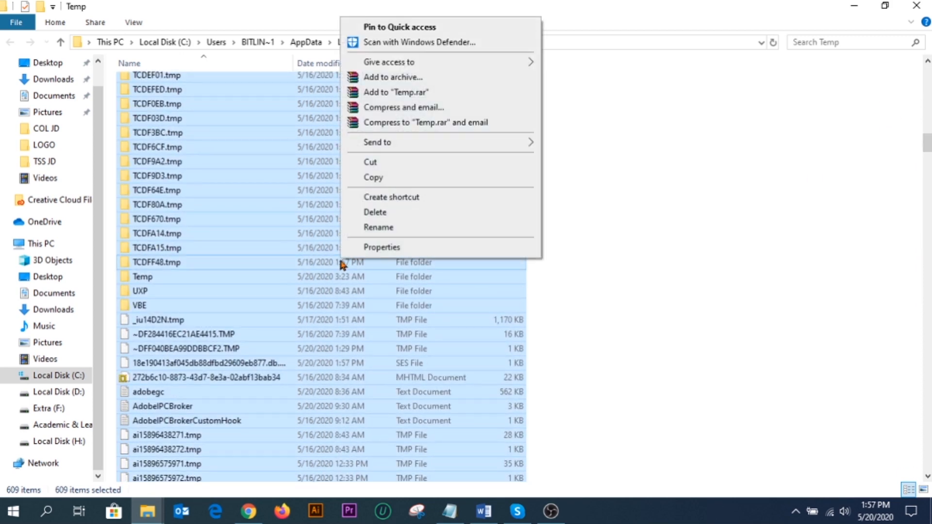
pyautogui.click(420, 212)
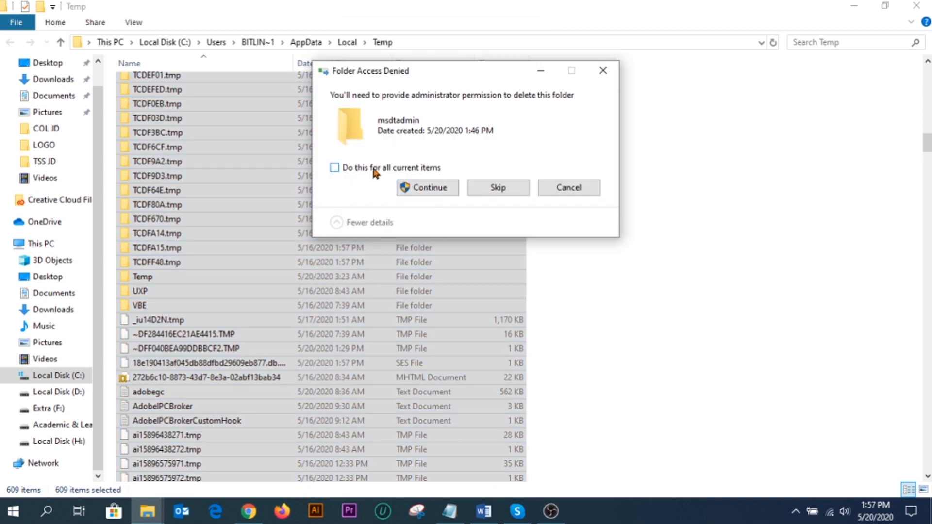
# Continue the deletion with administrator permission, skip the TMP file open in Microsoft Word, cancel the remaining items and close the folder.
pyautogui.click(429, 190)
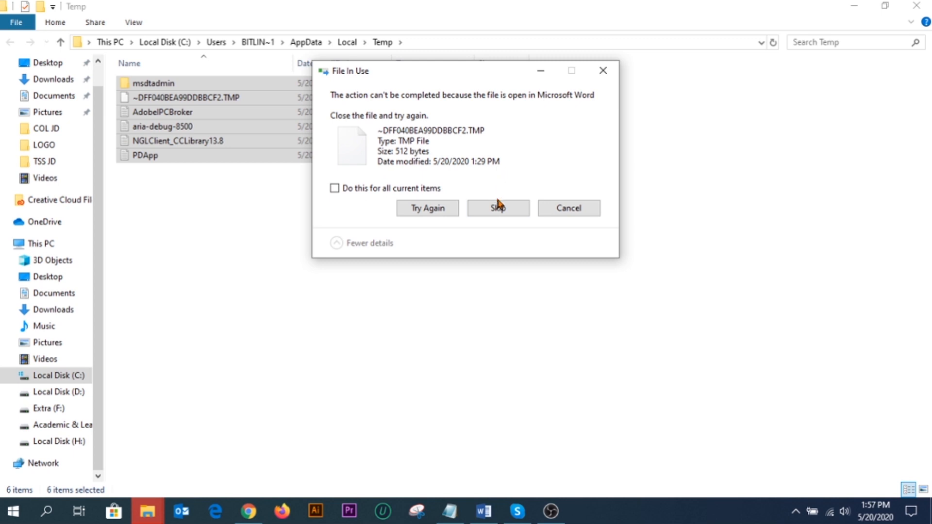
pyautogui.click(498, 208)
pyautogui.click(603, 71)
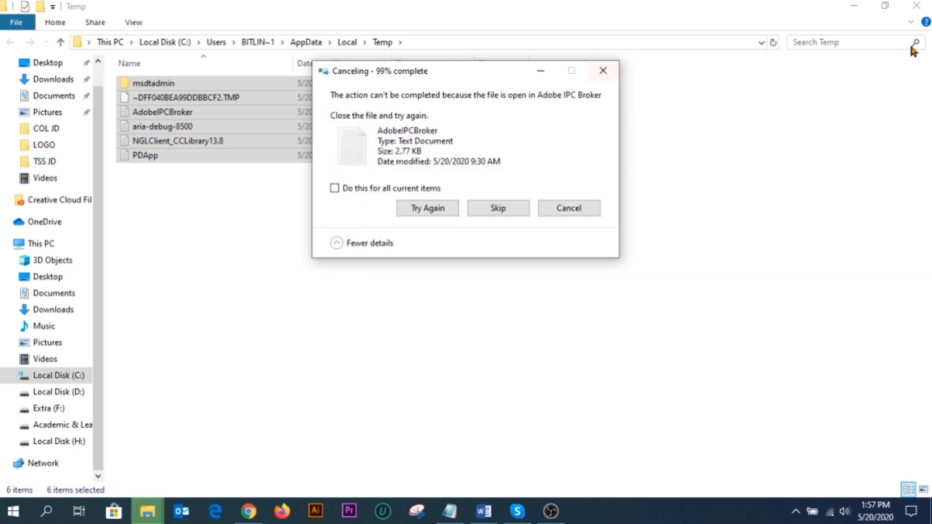
pyautogui.click(569, 208)
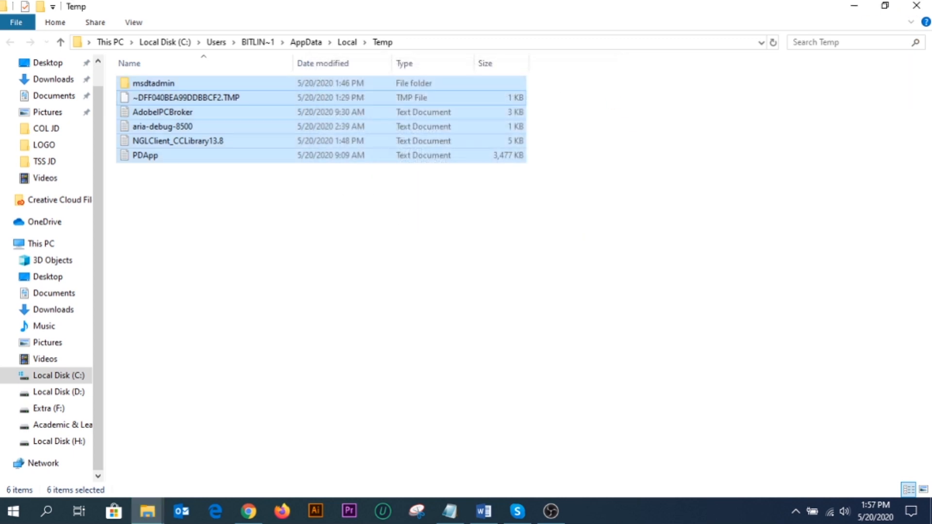
pyautogui.click(917, 5)
# Run "temp" from the Run dialog and grant permanent access to the Windows Temp folder.
pyautogui.press('super+r')
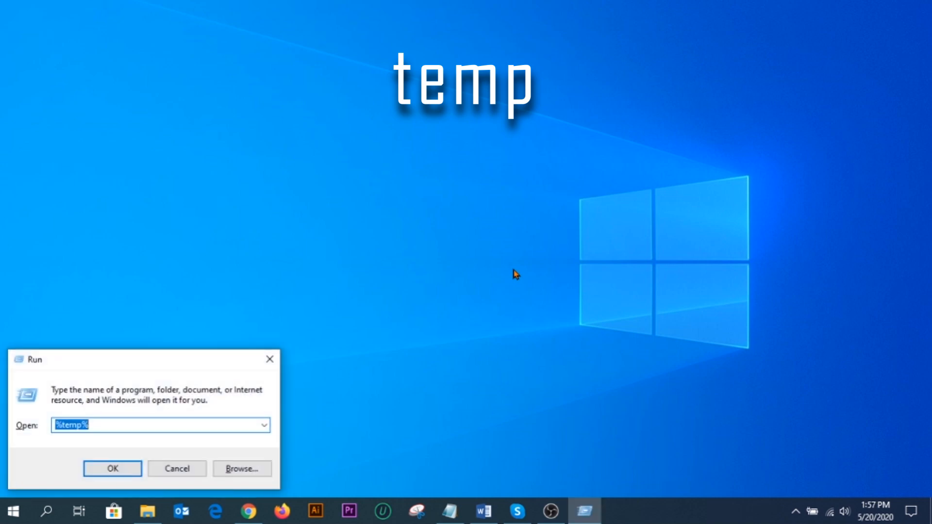
pyautogui.write('%temp')
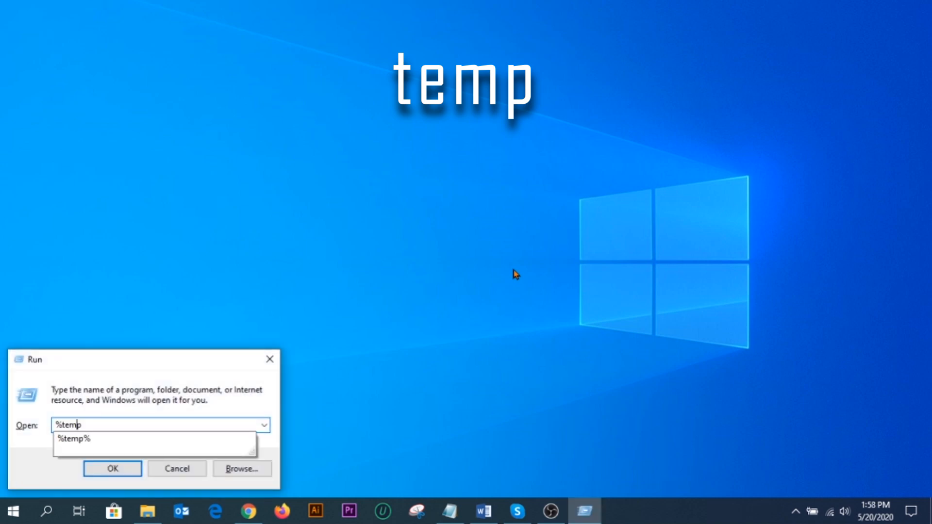
pyautogui.press('BackSpace')
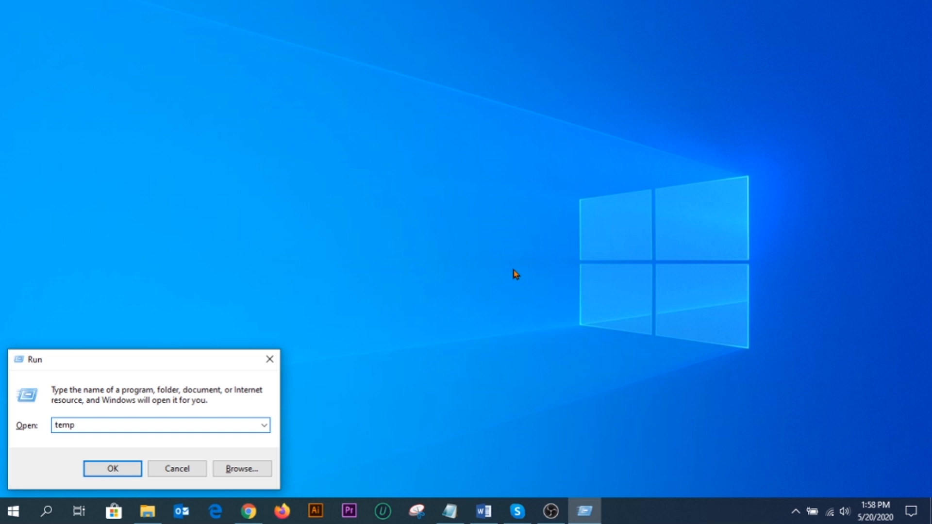
pyautogui.press('Return')
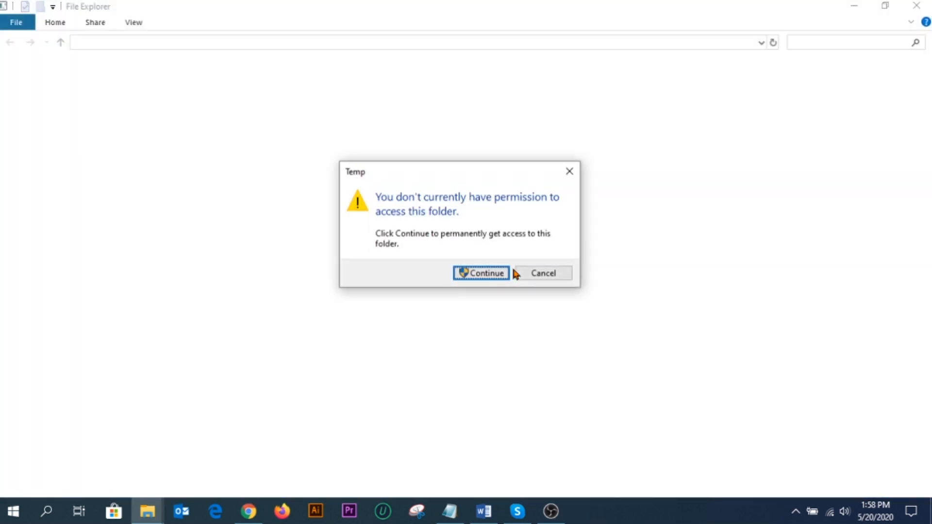
pyautogui.click(492, 275)
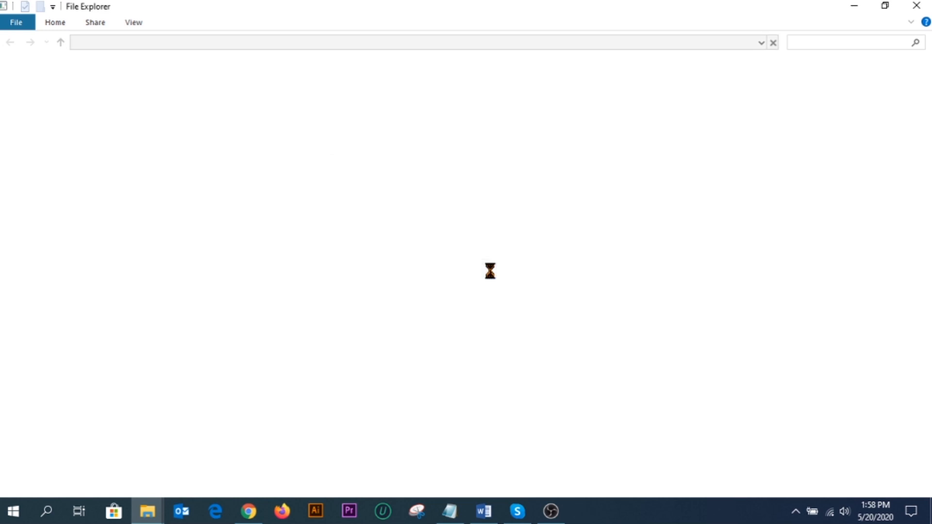
# Permanently delete all items in the Windows Temp folder, skipping all files in use, and close the deletion progress window.
pyautogui.click(325, 233)
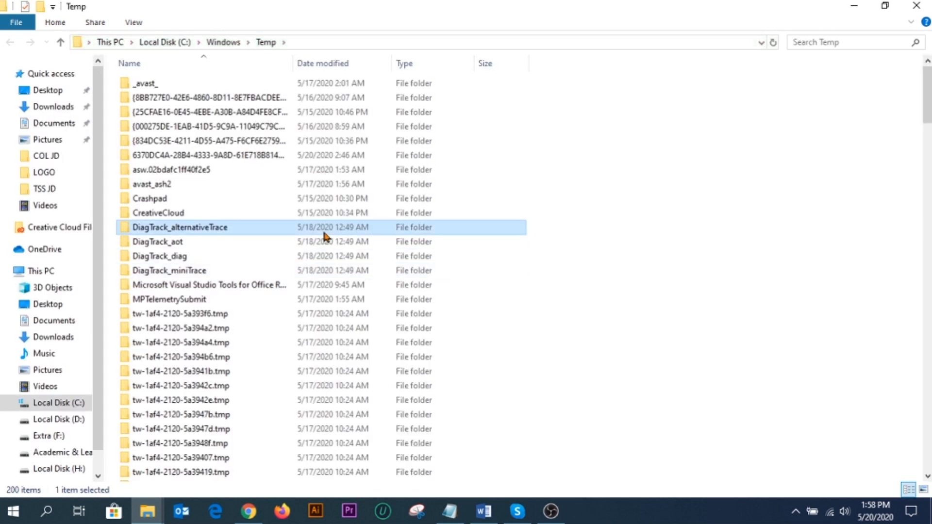
pyautogui.hotkey('ctrl', 'a')
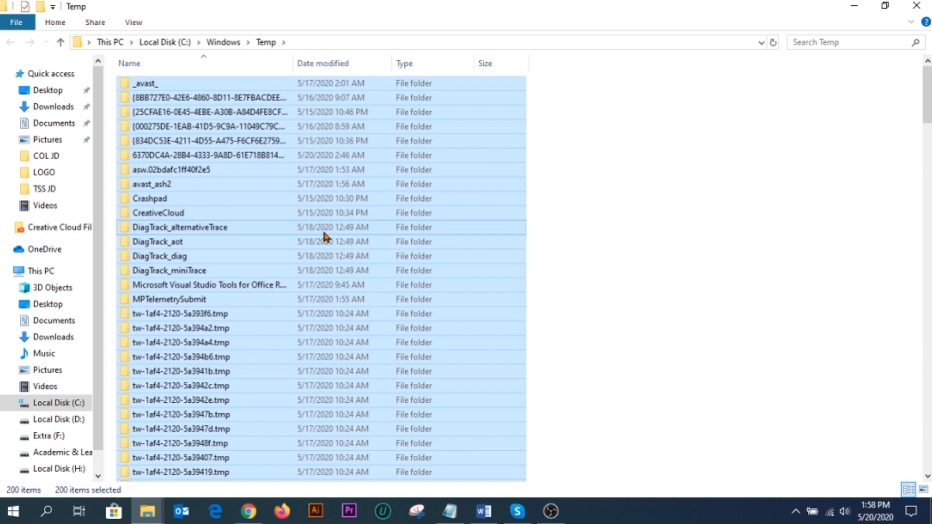
pyautogui.hotkey('shift', 'Delete')
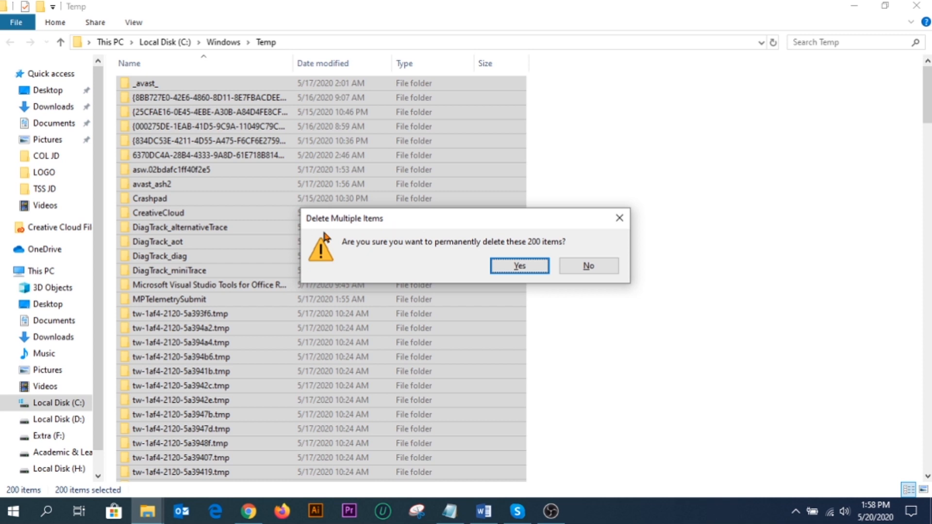
pyautogui.press('Return')
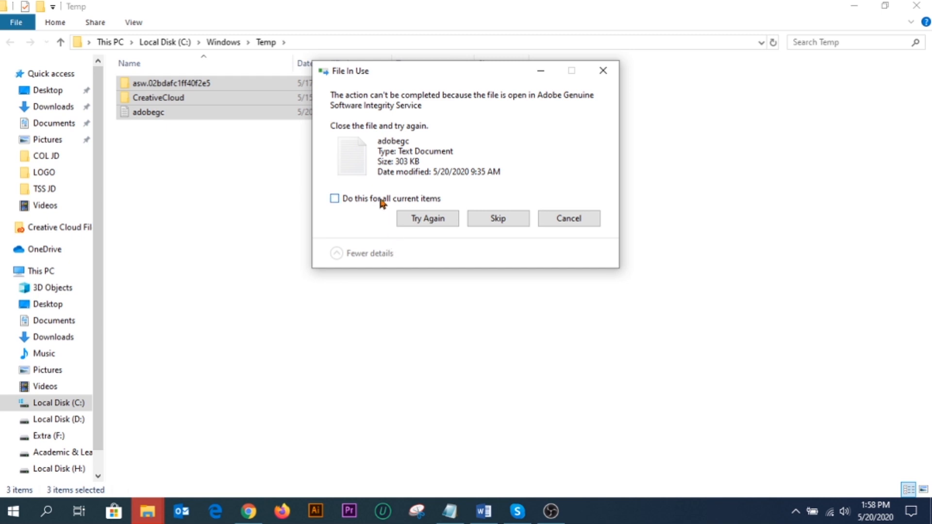
pyautogui.click(382, 199)
pyautogui.click(489, 220)
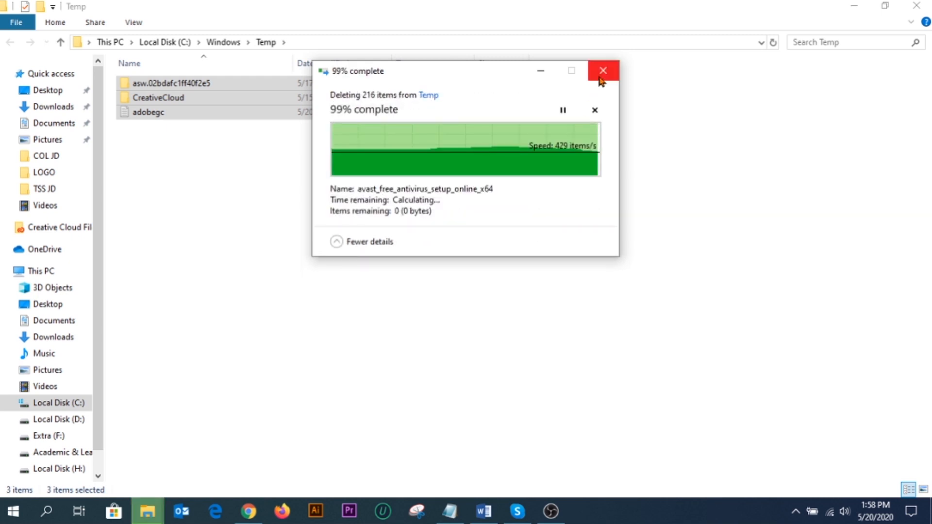
pyautogui.click(603, 71)
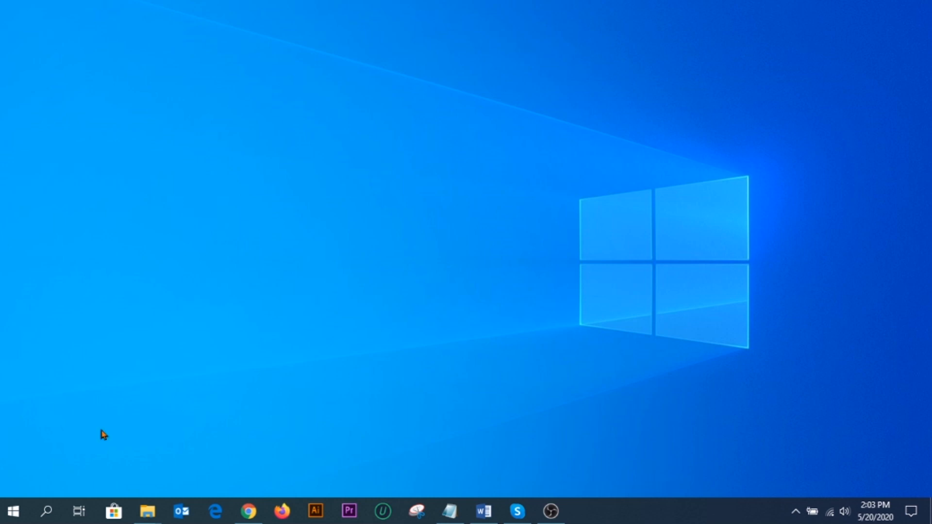
# Search Windows for "power" and open the Power & sleep settings.
pyautogui.click(46, 510)
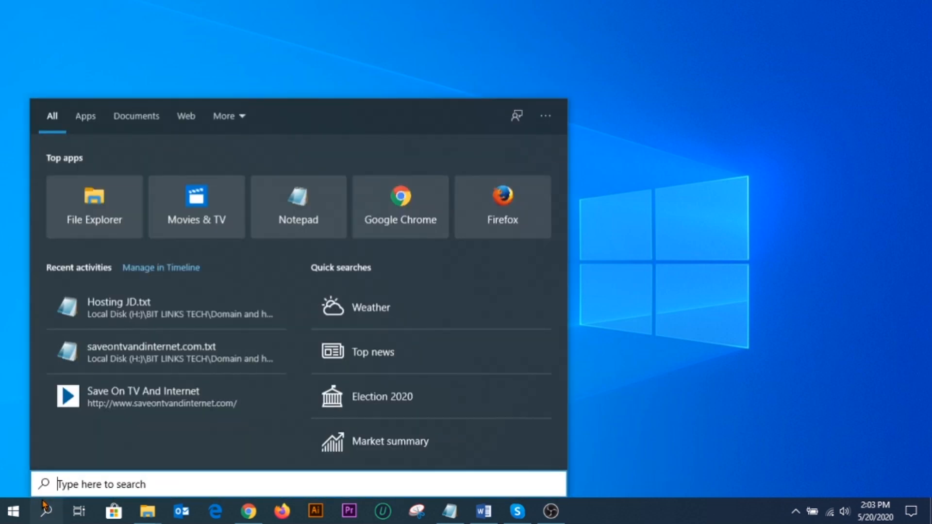
pyautogui.write('power')
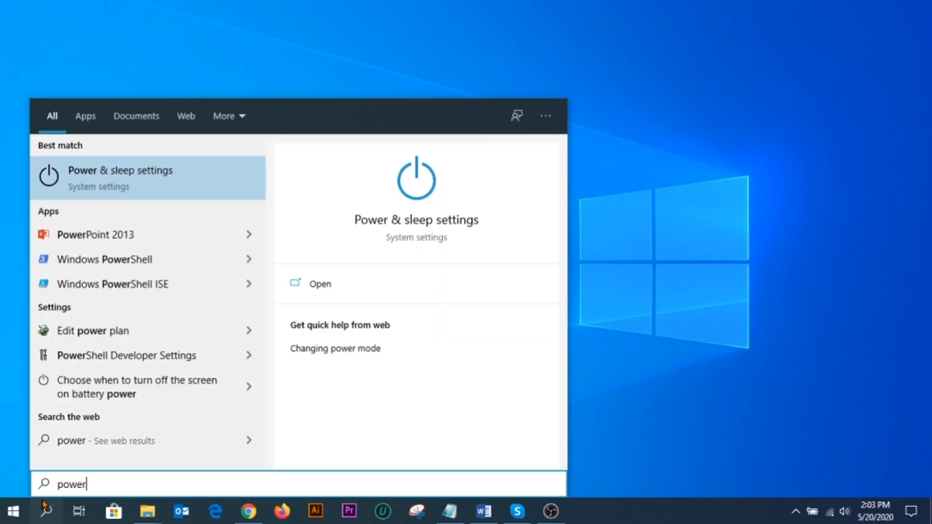
pyautogui.click(145, 174)
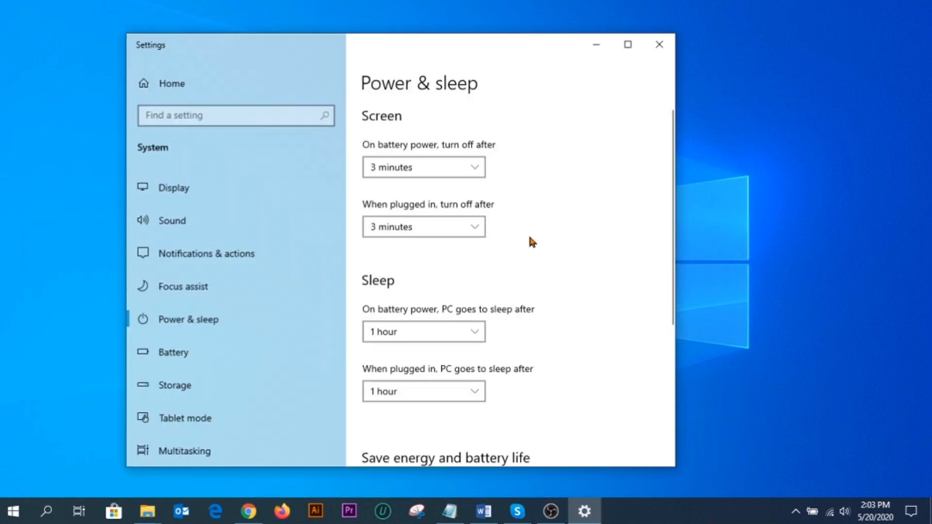
# Open the additional power settings to view the selected power plan, and close both the Power Options and Settings windows.
pyautogui.scroll(-5, 528, 241)
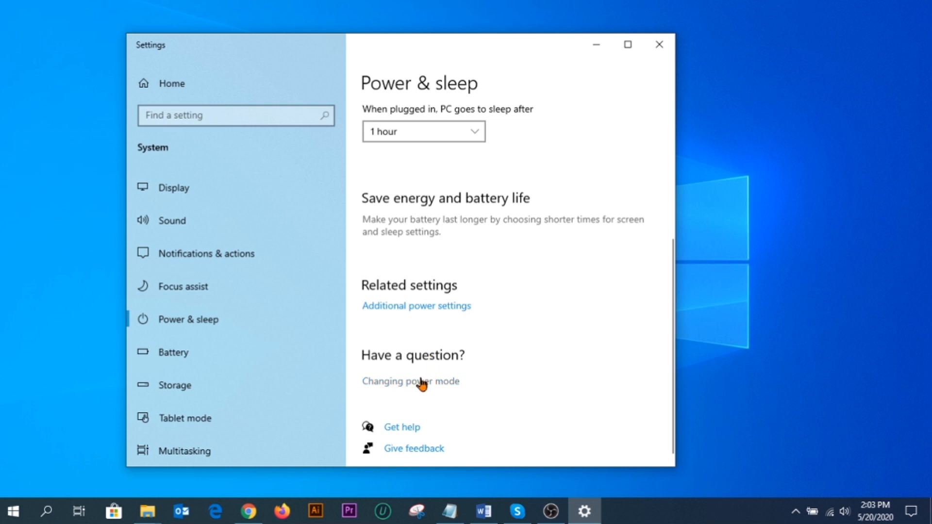
pyautogui.click(427, 308)
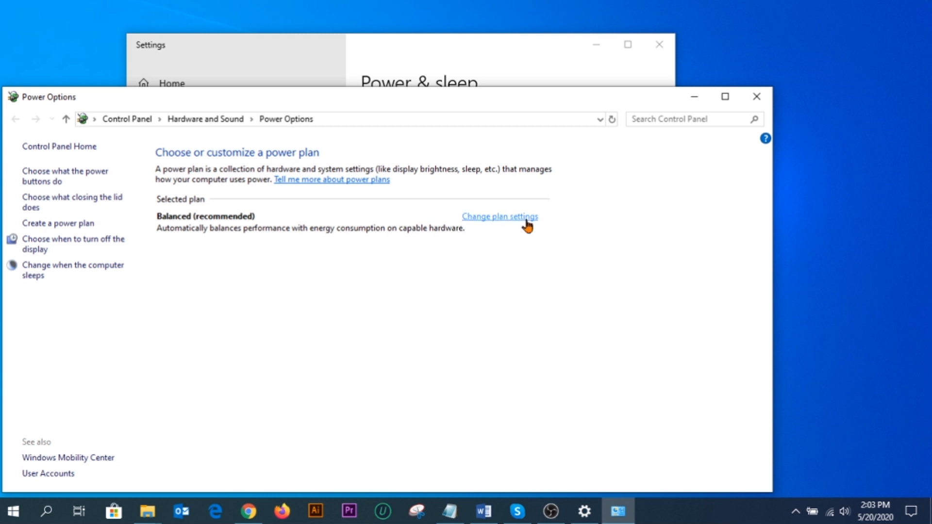
pyautogui.click(758, 96)
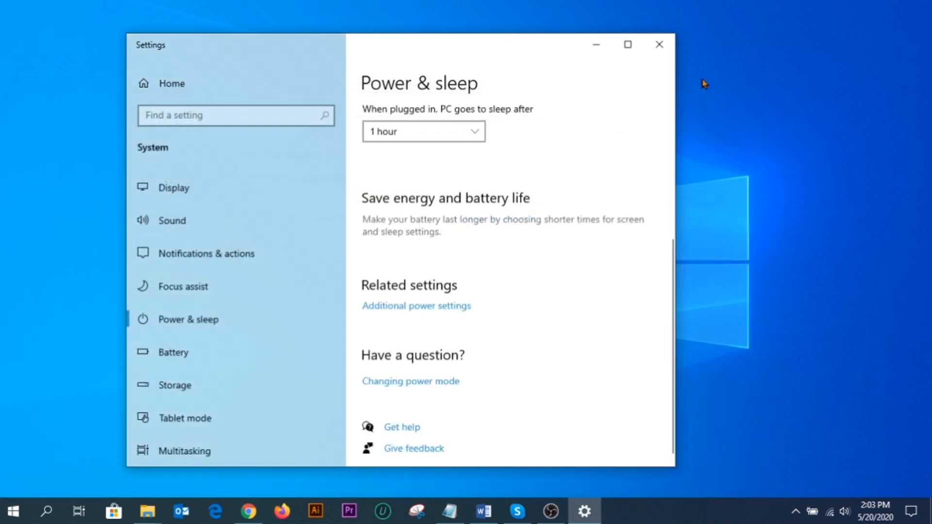
pyautogui.click(660, 45)
# Set the plugged-in battery power mode to Best performance and dismiss the battery flyout.
pyautogui.click(814, 512)
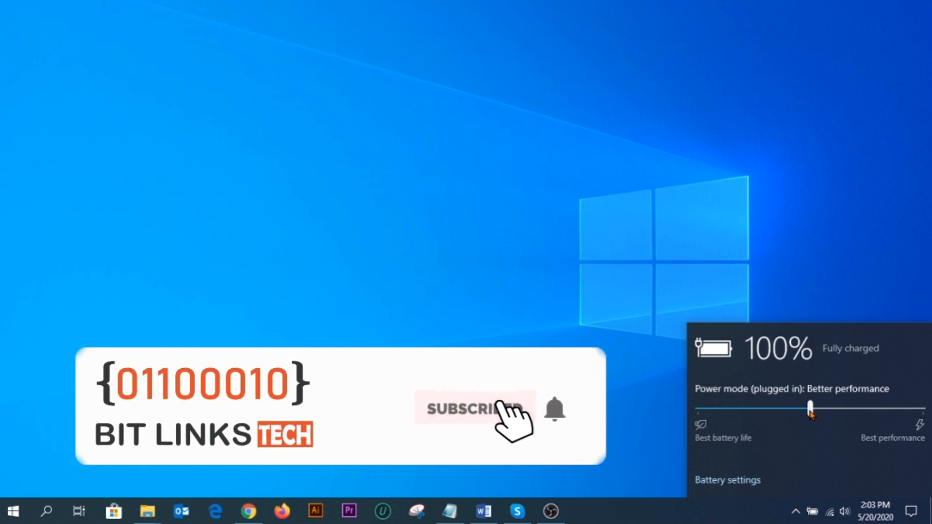
pyautogui.moveTo(810, 411); pyautogui.dragTo(682, 413)
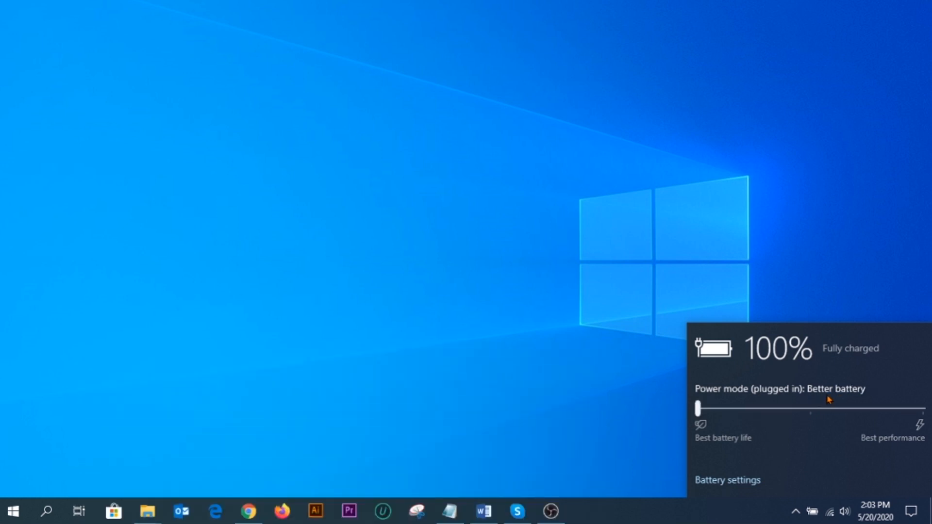
pyautogui.moveTo(704, 416); pyautogui.dragTo(810, 414)
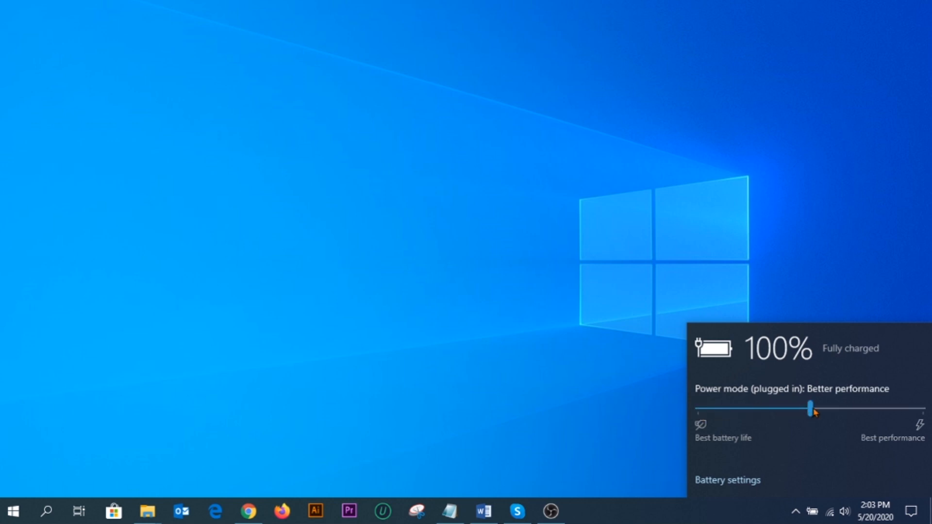
pyautogui.moveTo(811, 410); pyautogui.dragTo(923, 410)
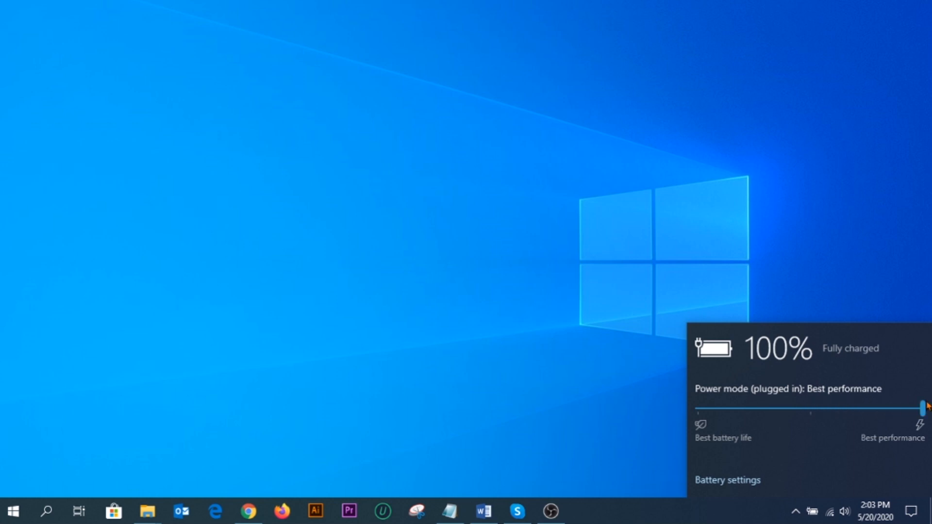
pyautogui.press('ctrl')
pyautogui.press('ctrl')
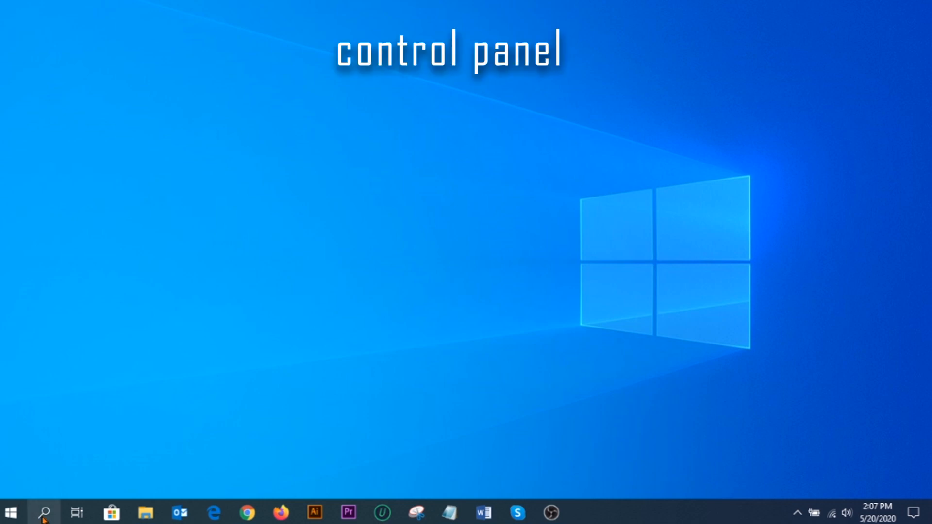
# Search Windows for Control Panel, open its list of programs to uninstall and maximize the window.
pyautogui.click(43, 513)
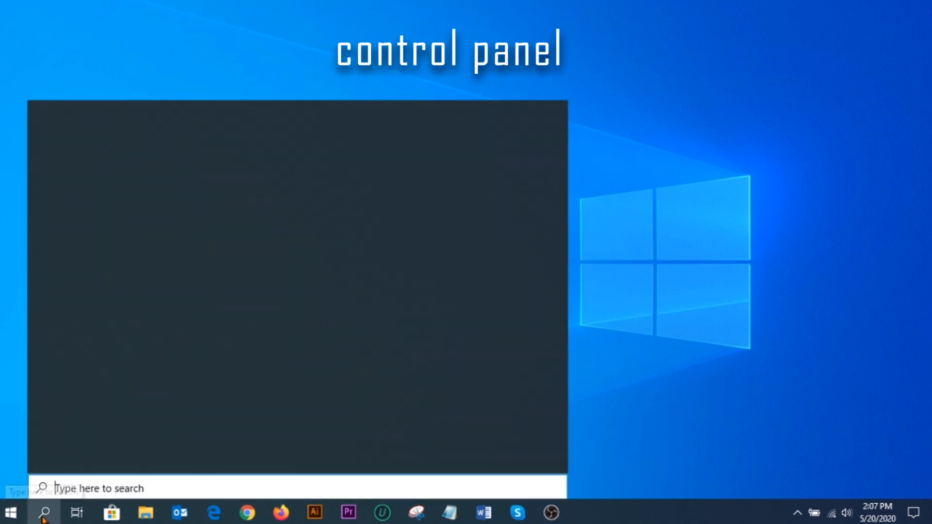
pyautogui.write('cont')
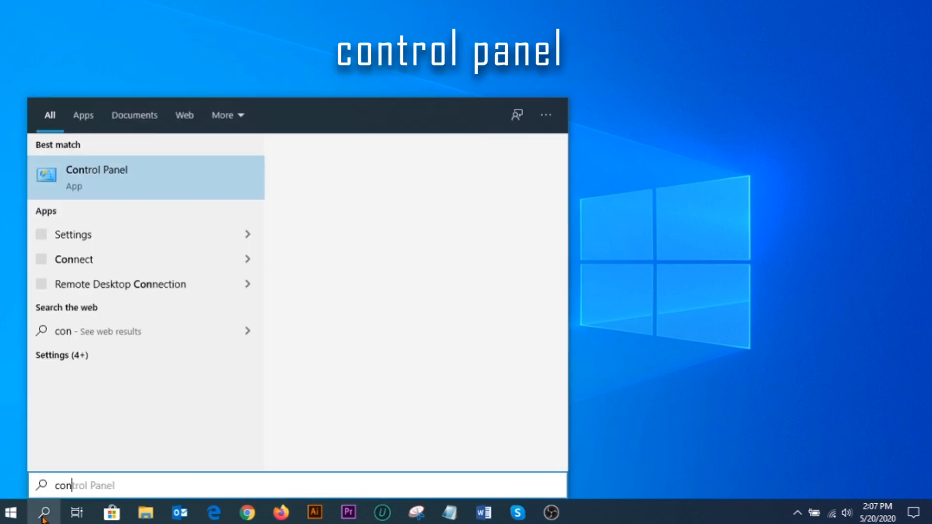
pyautogui.press('Return')
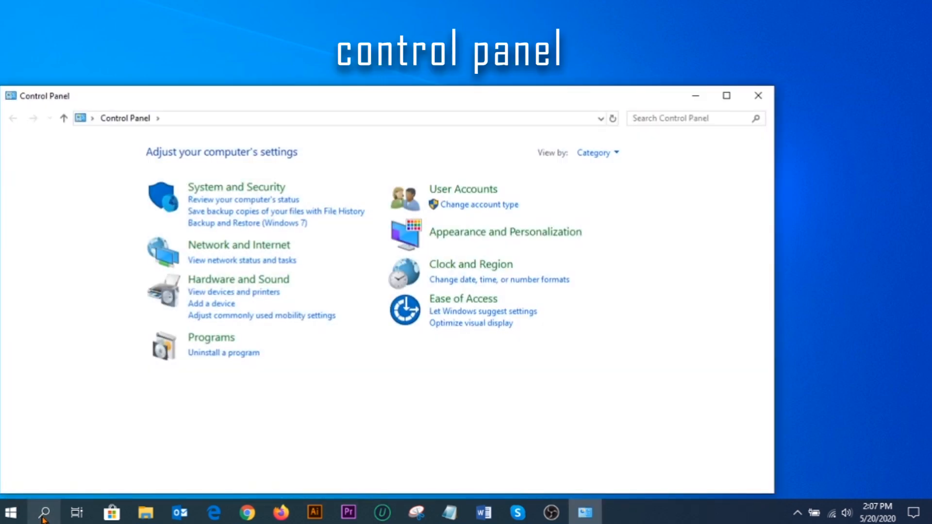
pyautogui.moveTo(335, 100); pyautogui.dragTo(394, 76)
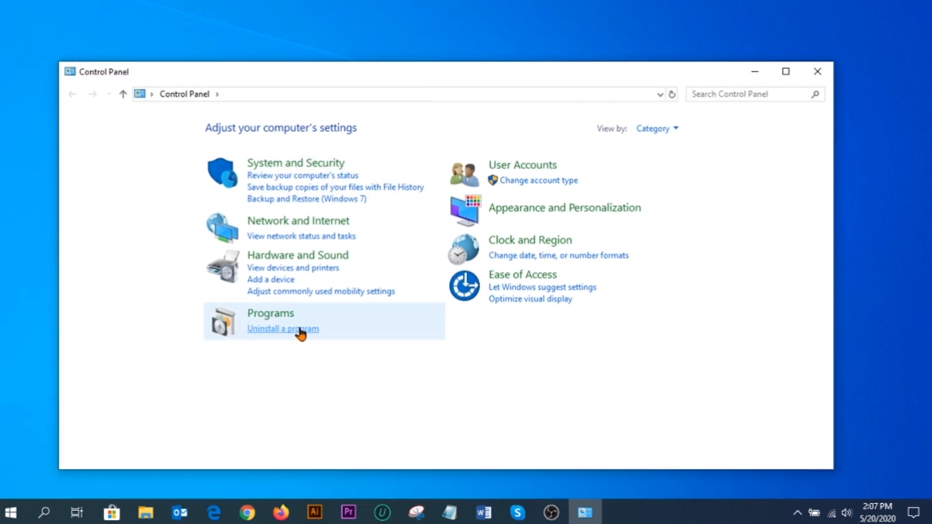
pyautogui.click(301, 330)
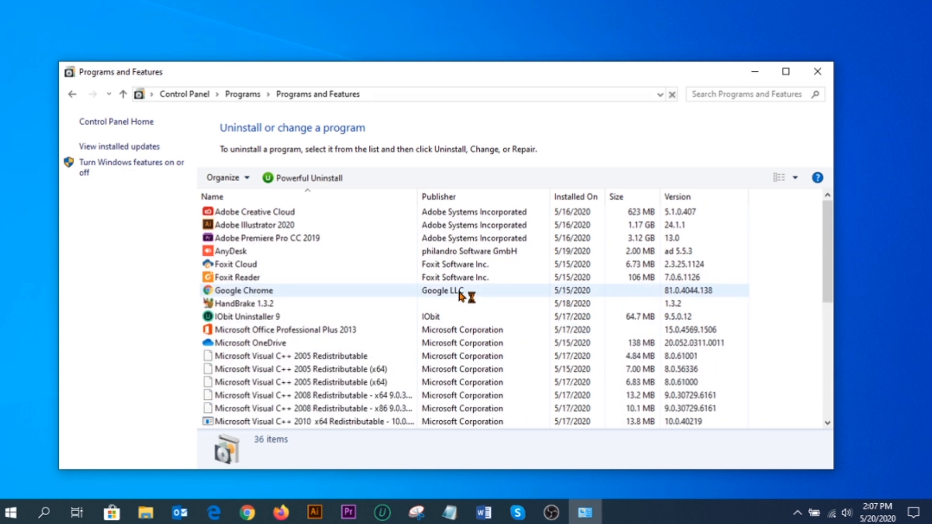
pyautogui.click(785, 72)
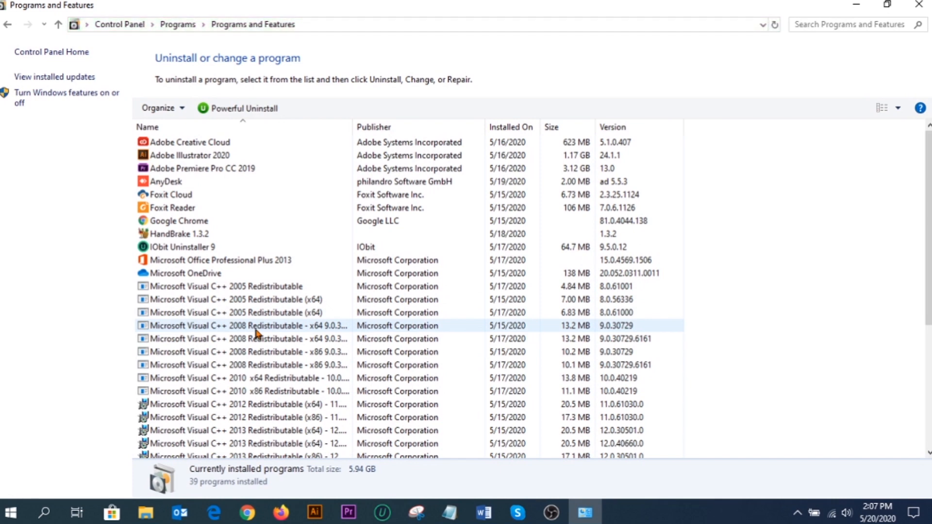
# Uninstall IObit Uninstaller 9 and confirm the complete removal of all its components.
pyautogui.scroll(-5, 256, 334)
pyautogui.scroll(5, 250, 333)
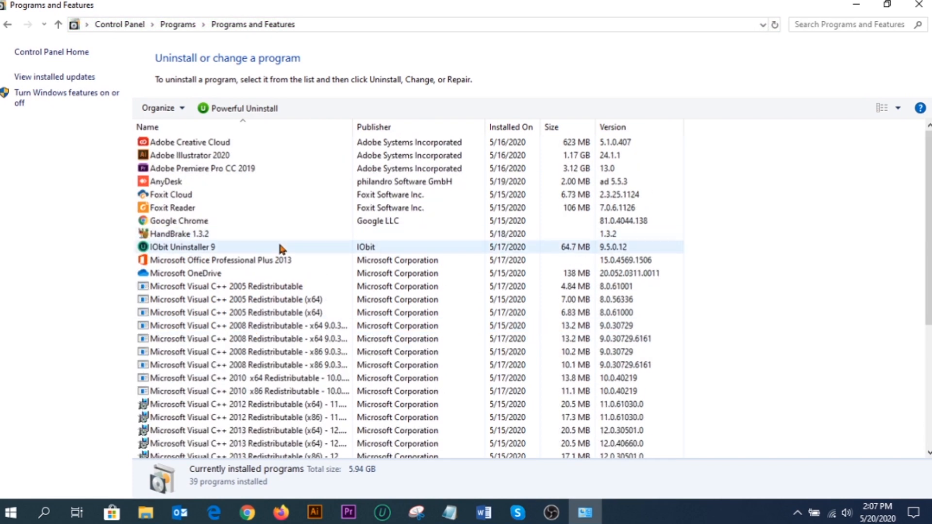
pyautogui.click(217, 249)
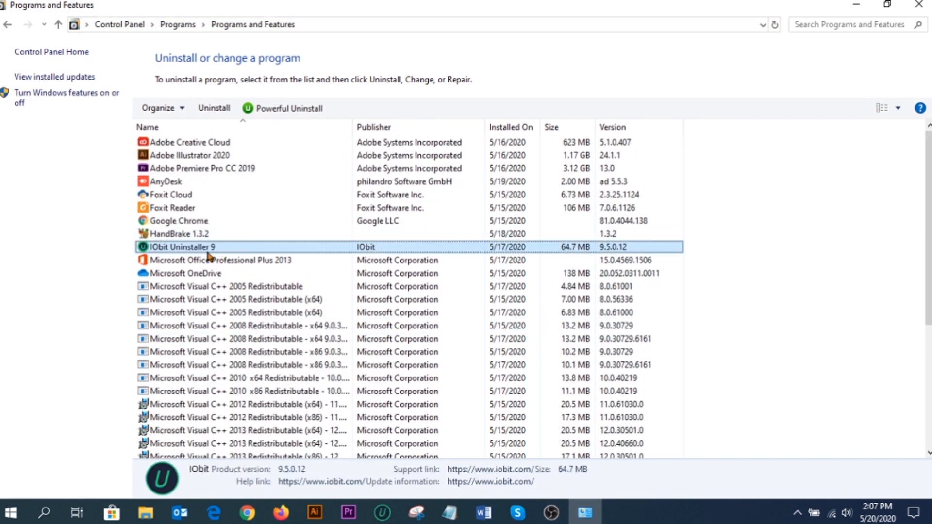
pyautogui.rightClick(220, 245)
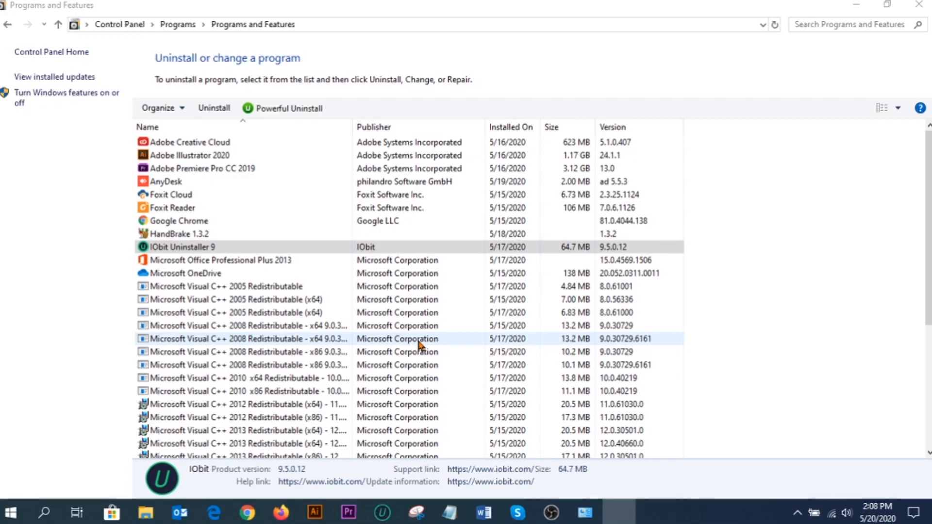
pyautogui.scroll(-5, 419, 345)
pyautogui.scroll(5, 410, 348)
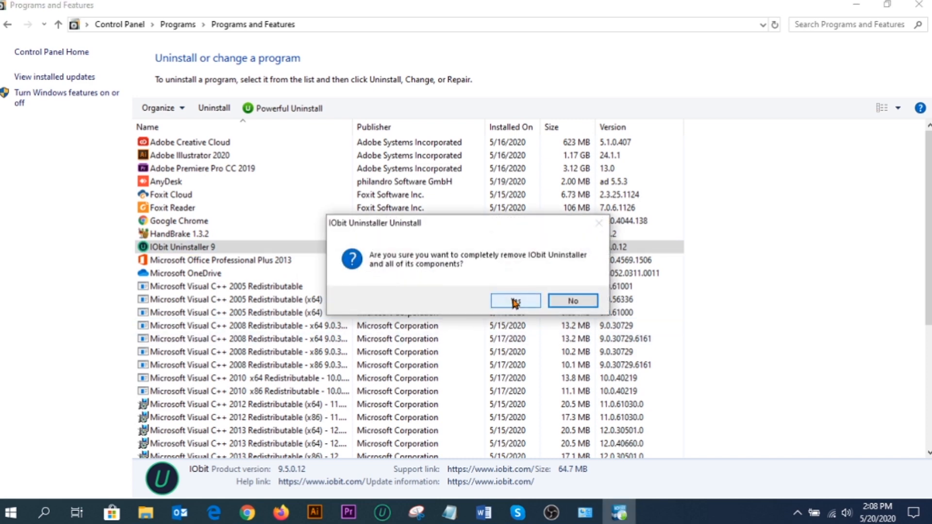
pyautogui.click(515, 302)
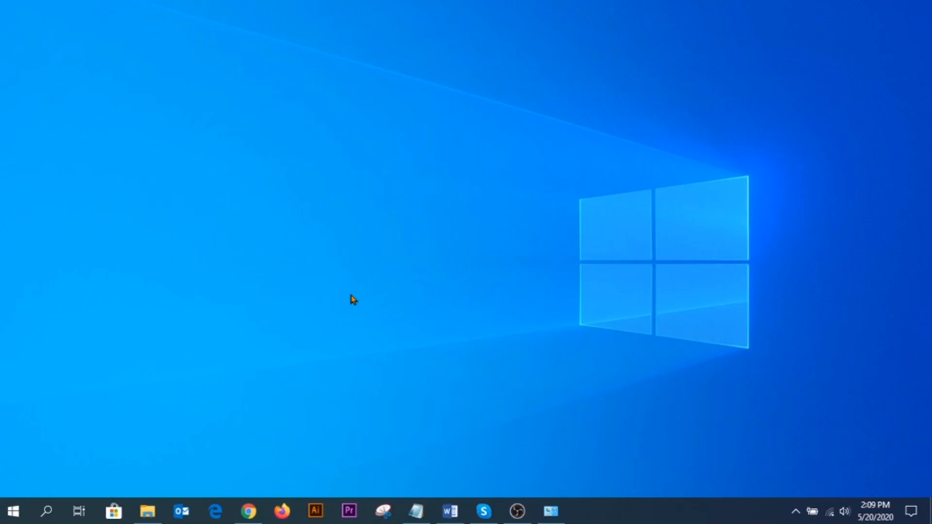
# Search Windows for "disk", start Disk Cleanup for drive C: and move its dialog to the middle of the desktop.
pyautogui.click(46, 511)
pyautogui.write('disk')
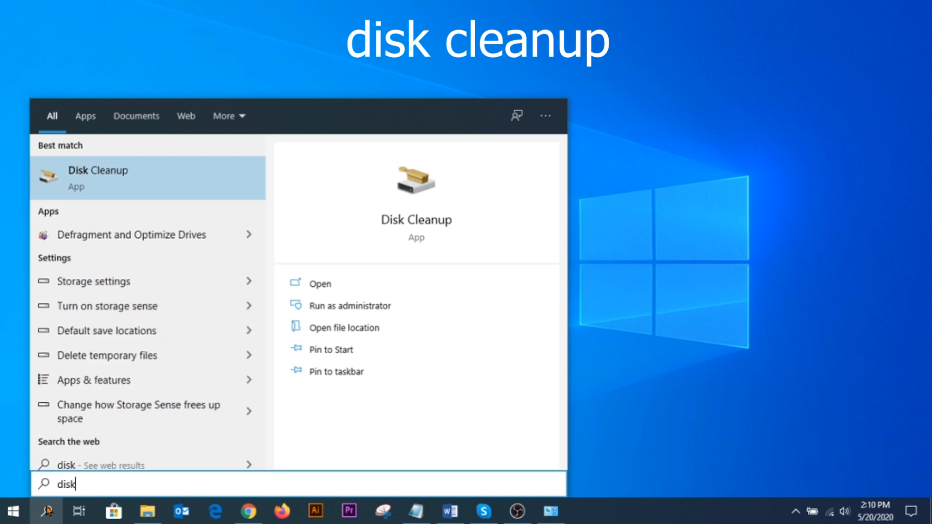
pyautogui.click(160, 191)
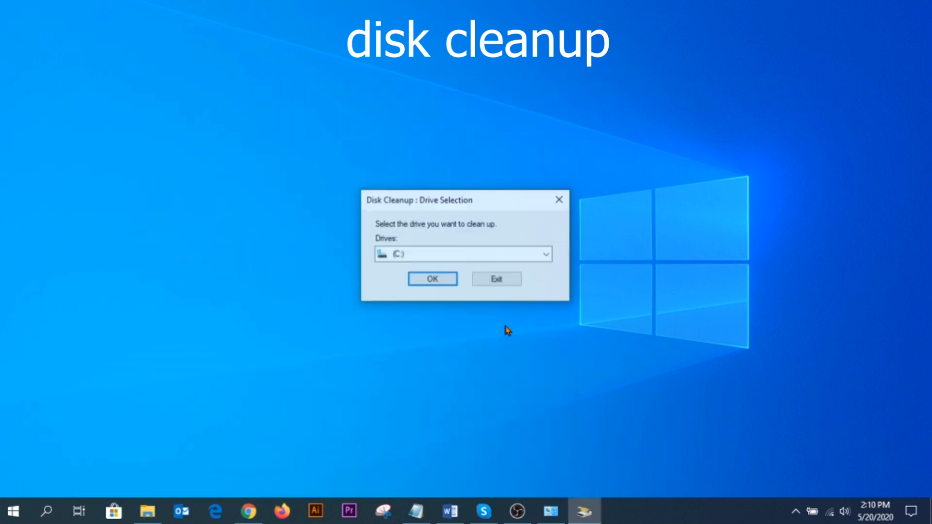
pyautogui.click(542, 257)
pyautogui.click(540, 257)
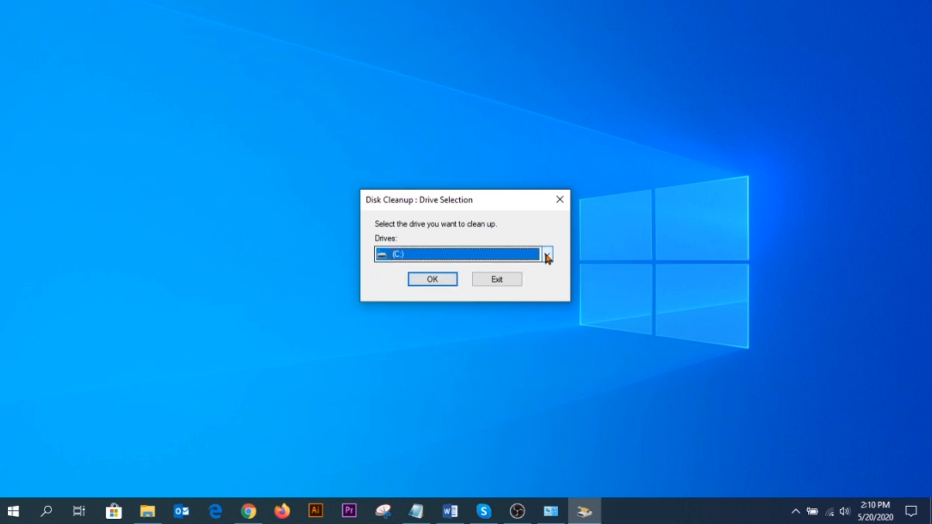
pyautogui.click(439, 281)
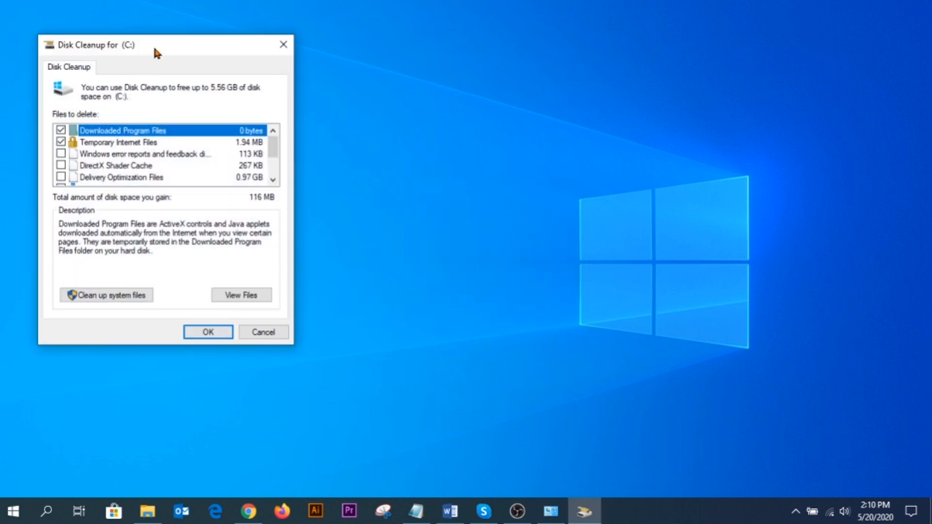
pyautogui.moveTo(155, 48); pyautogui.dragTo(431, 95)
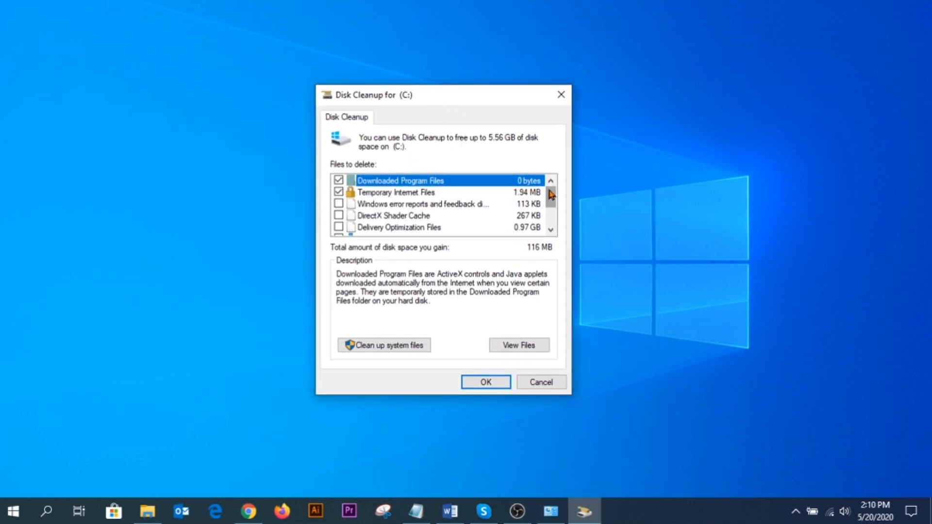
# Mark Recycle Bin and Temporary files for cleanup, leaving Downloads unselected.
pyautogui.scroll(-4, 551, 195)
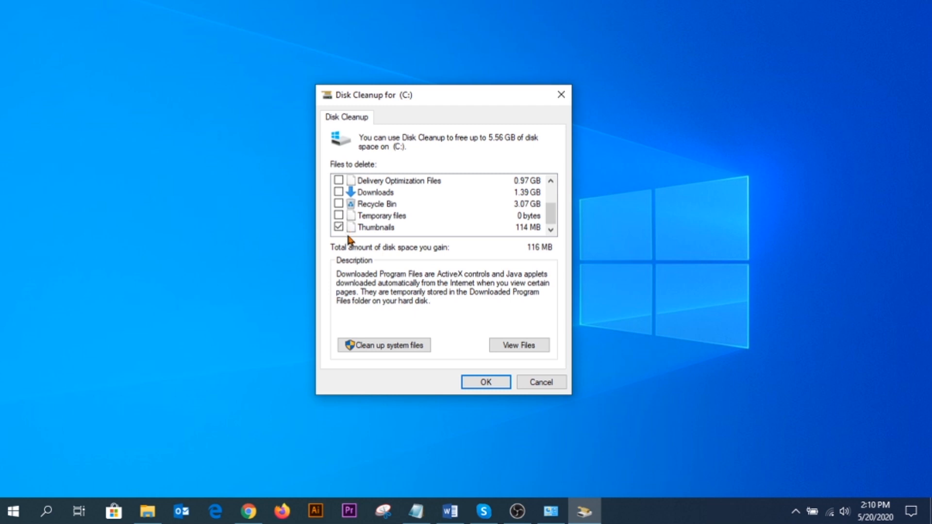
pyautogui.click(339, 205)
pyautogui.moveTo(554, 214); pyautogui.dragTo(556, 200)
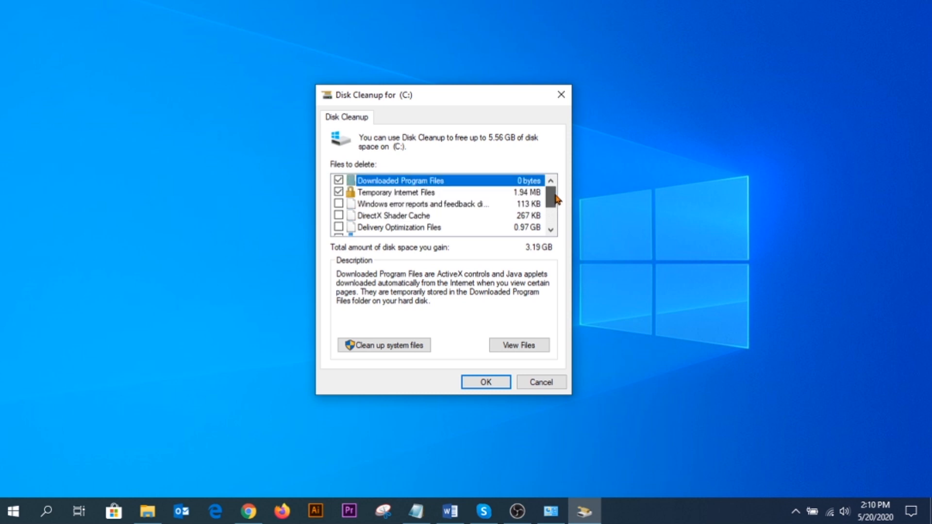
pyautogui.scroll(-1, 433, 217)
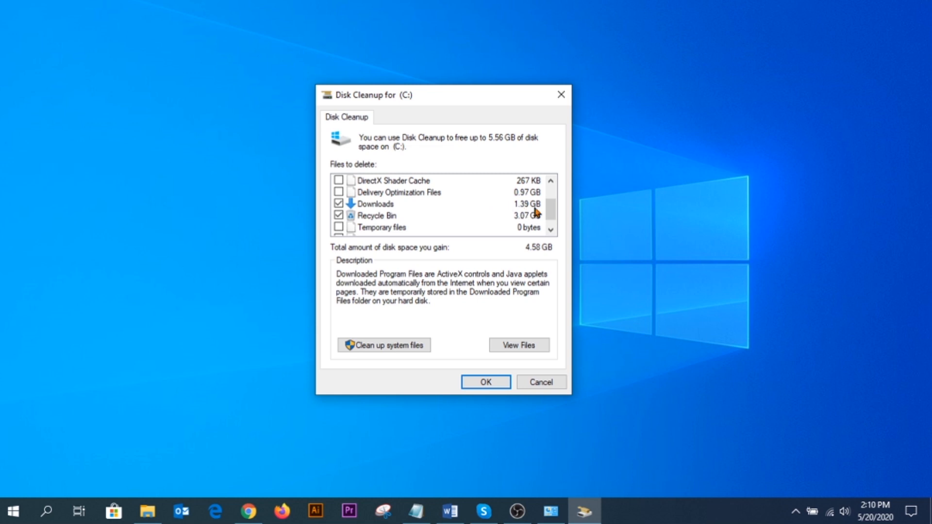
pyautogui.click(339, 203)
pyautogui.click(338, 192)
pyautogui.scroll(-1, 371, 218)
pyautogui.click(339, 215)
pyautogui.scroll(1, 463, 226)
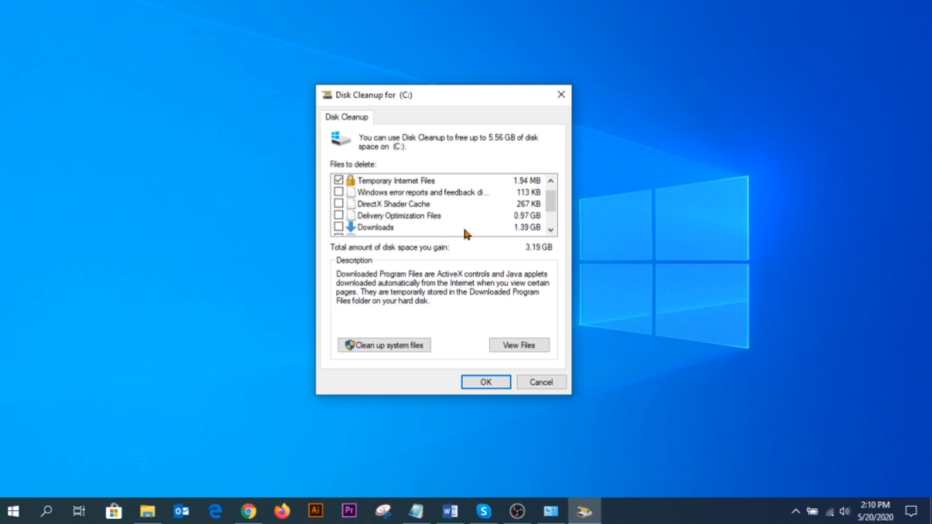
# Add Delivery Optimization Files to the cleanup selection and permanently delete all the marked files.
pyautogui.click(338, 215)
pyautogui.scroll(-1, 366, 203)
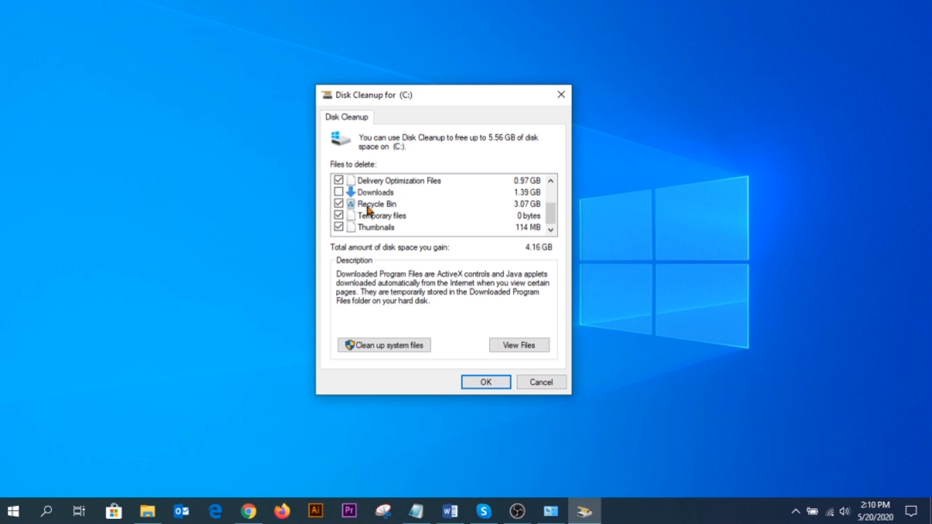
pyautogui.click(480, 383)
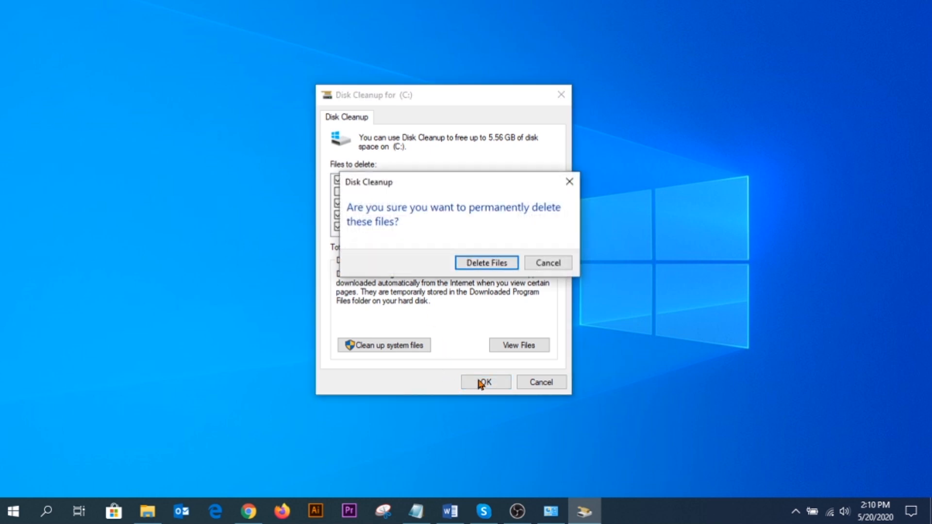
pyautogui.click(493, 263)
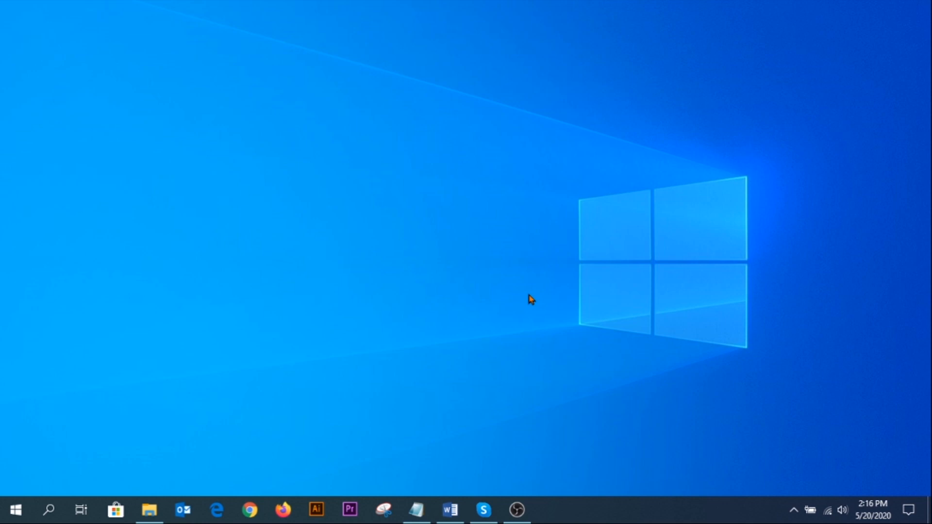
# Display the computer's Restart option and dismiss the Start menu without restarting.
pyautogui.click(16, 510)
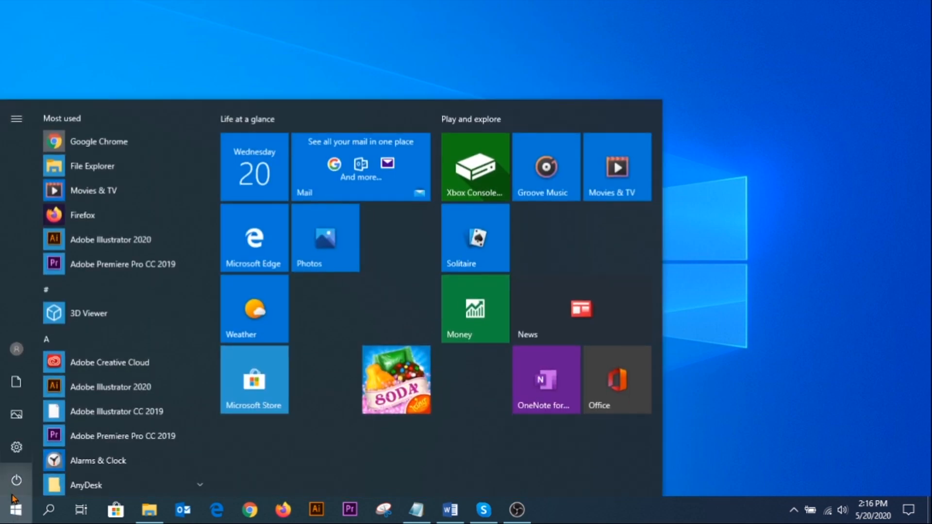
pyautogui.click(16, 482)
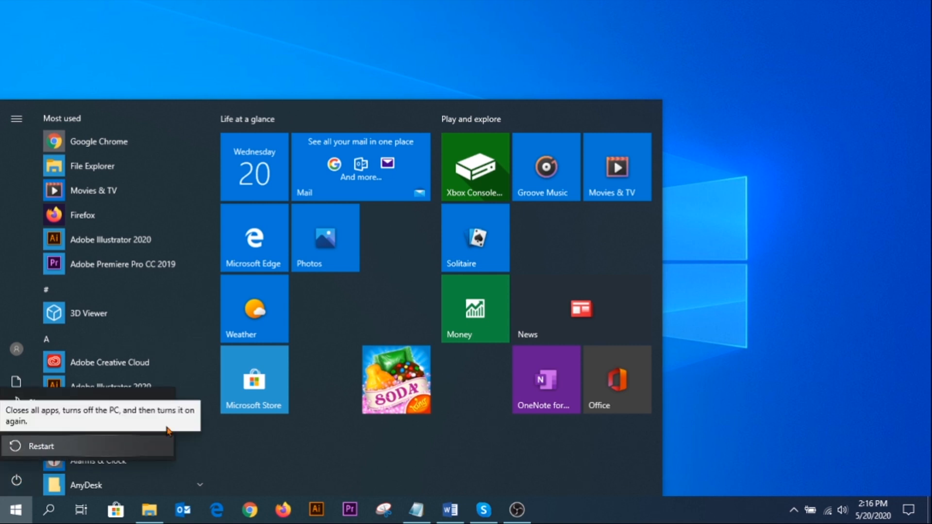
pyautogui.click(422, 29)
pyautogui.click(565, 51)
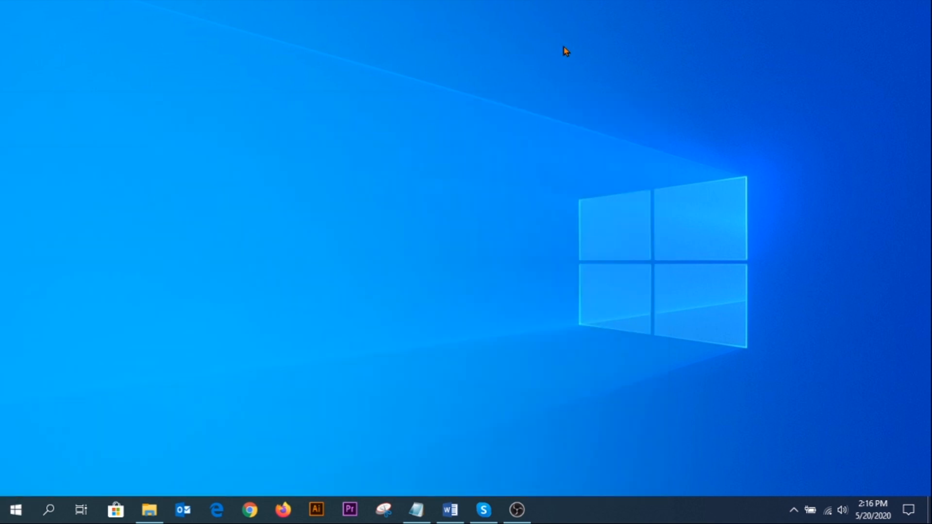